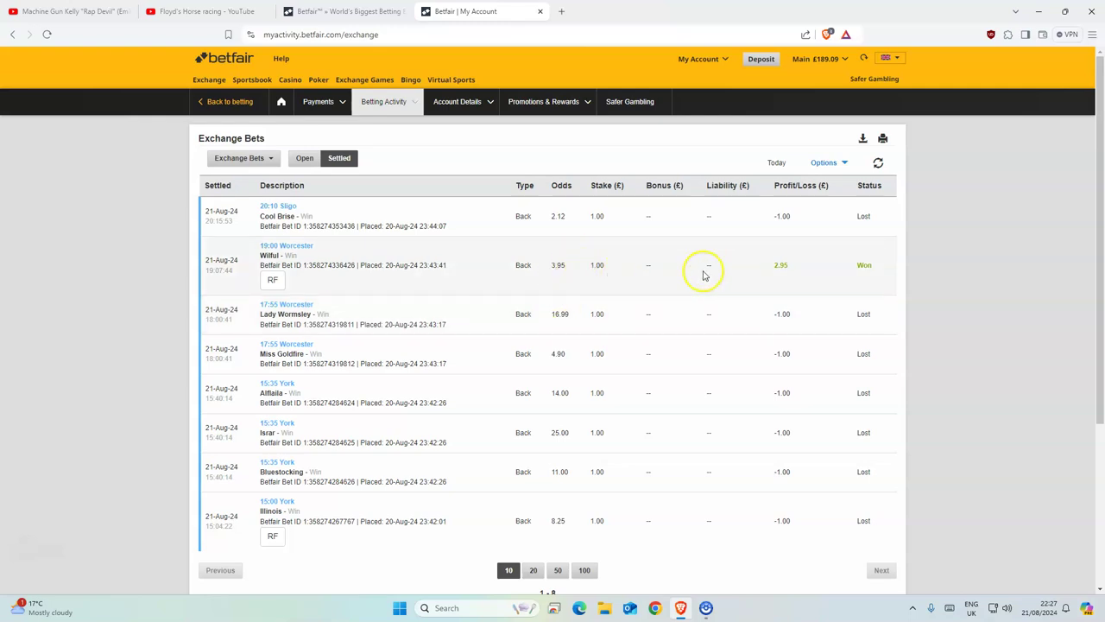
# Step: Examine the settled exchange bets and the York rows of MergedDF.csv, comparing predicted horses, win odds and finishing positions
pyautogui.click(804, 274)
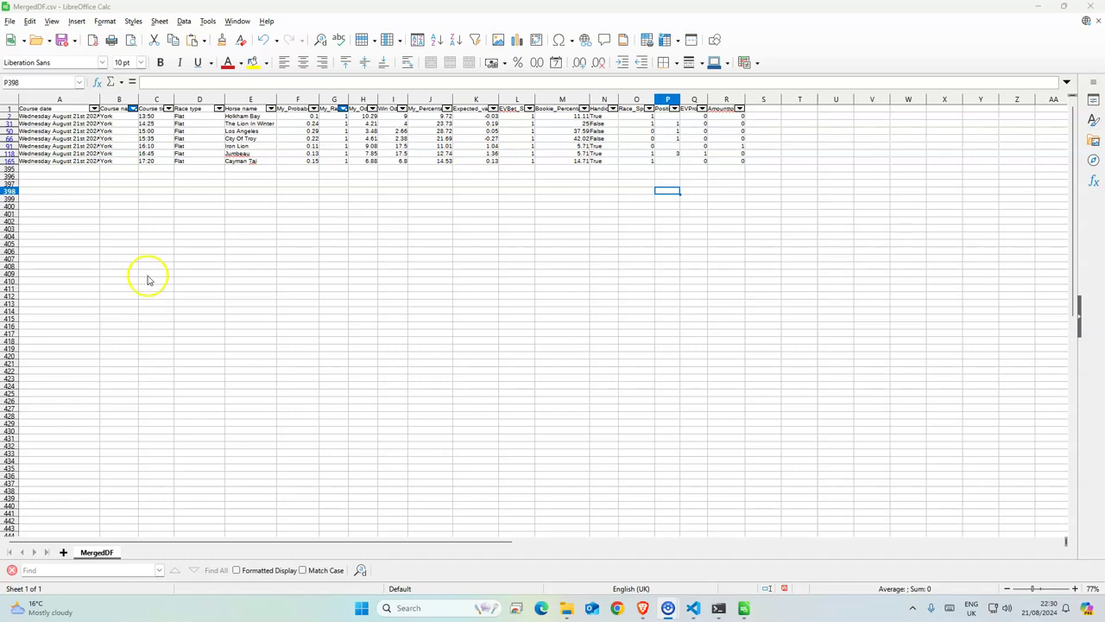
pyautogui.click(157, 222)
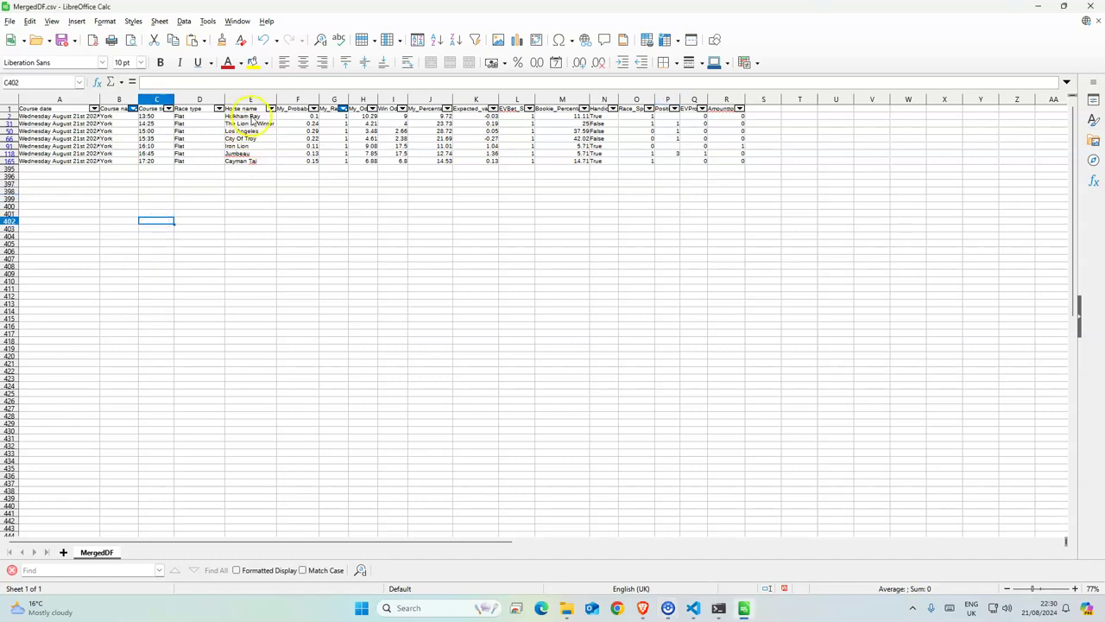
pyautogui.moveTo(666, 126); pyautogui.dragTo(147, 137)
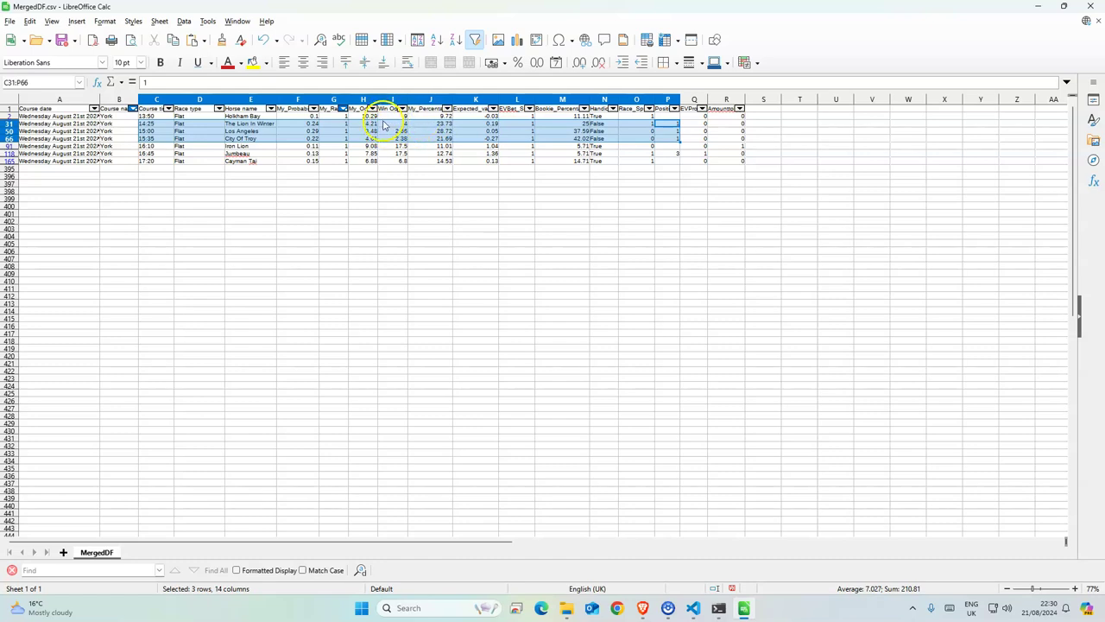
pyautogui.click(228, 155)
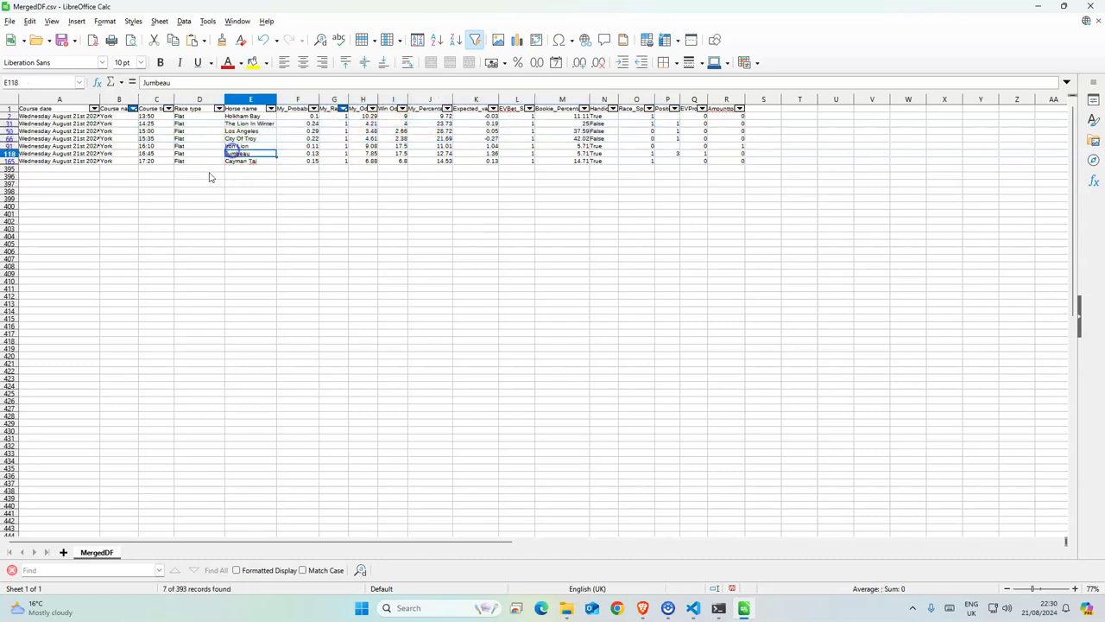
pyautogui.moveTo(254, 153); pyautogui.dragTo(676, 154)
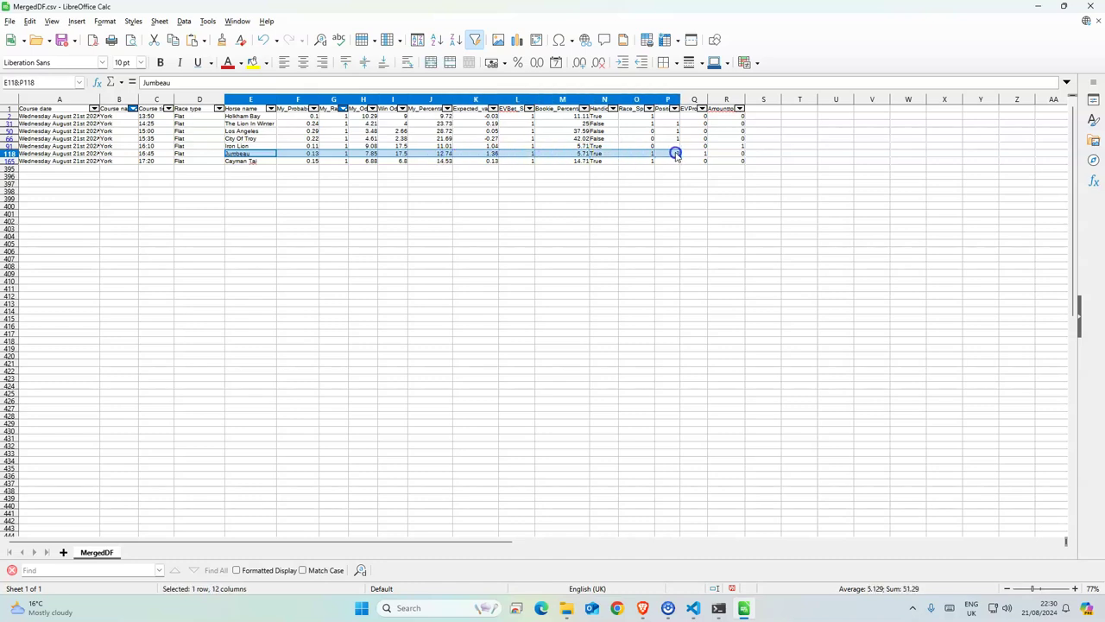
pyautogui.click(393, 153)
pyautogui.click(397, 117)
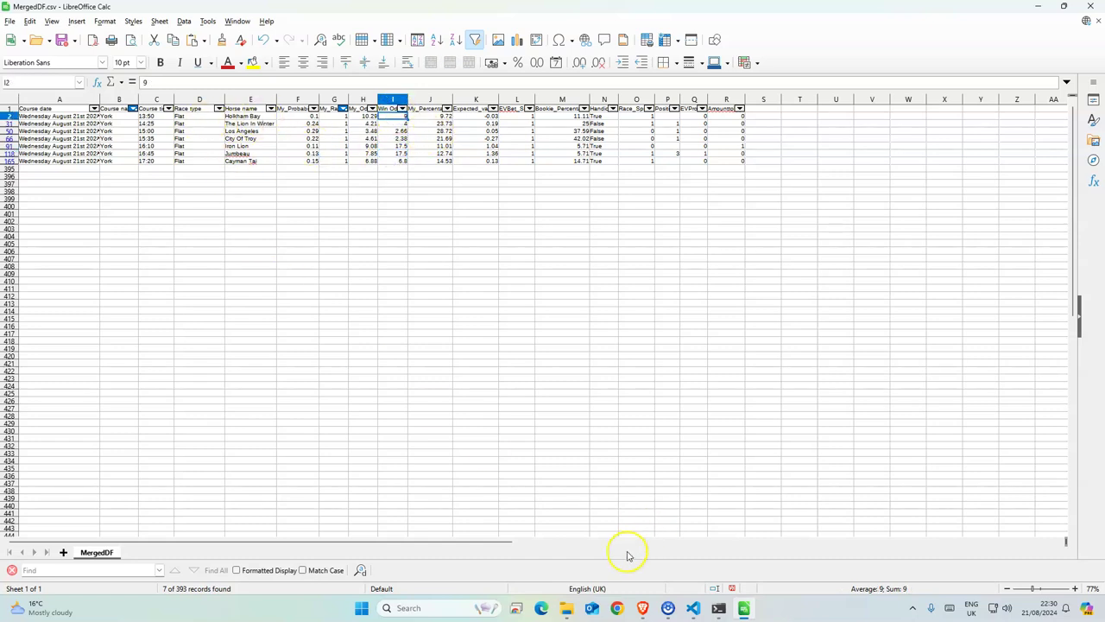
# Step: Check the York results on Racing Post and highlight the spreadsheet rows for The Lion In Winter, Los Angeles and City Of Troy in yellow
pyautogui.click(642, 608)
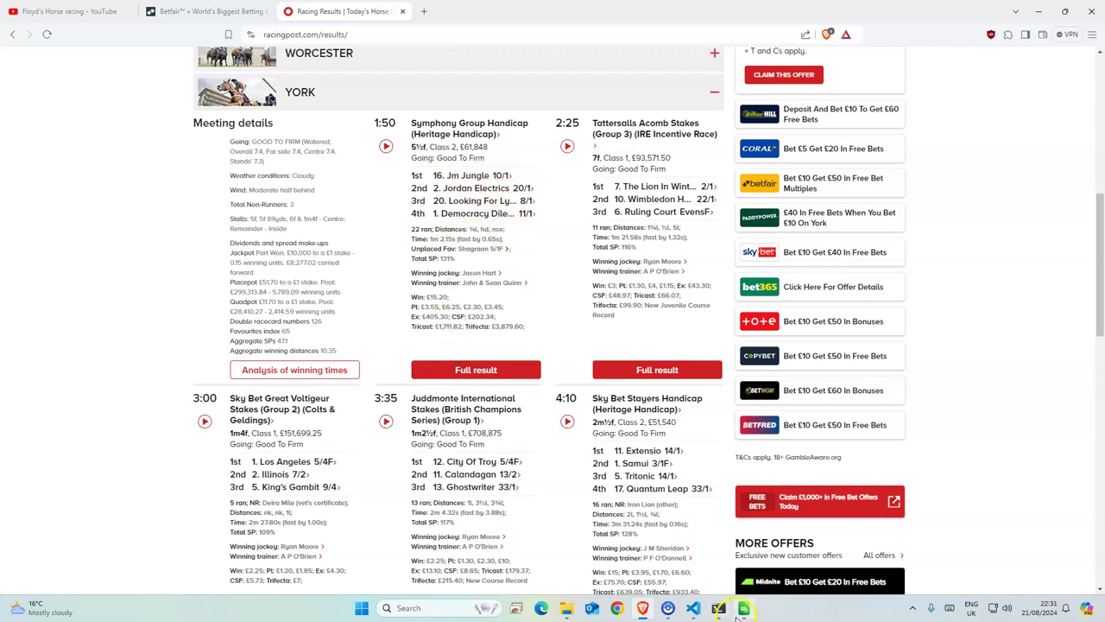
pyautogui.click(743, 609)
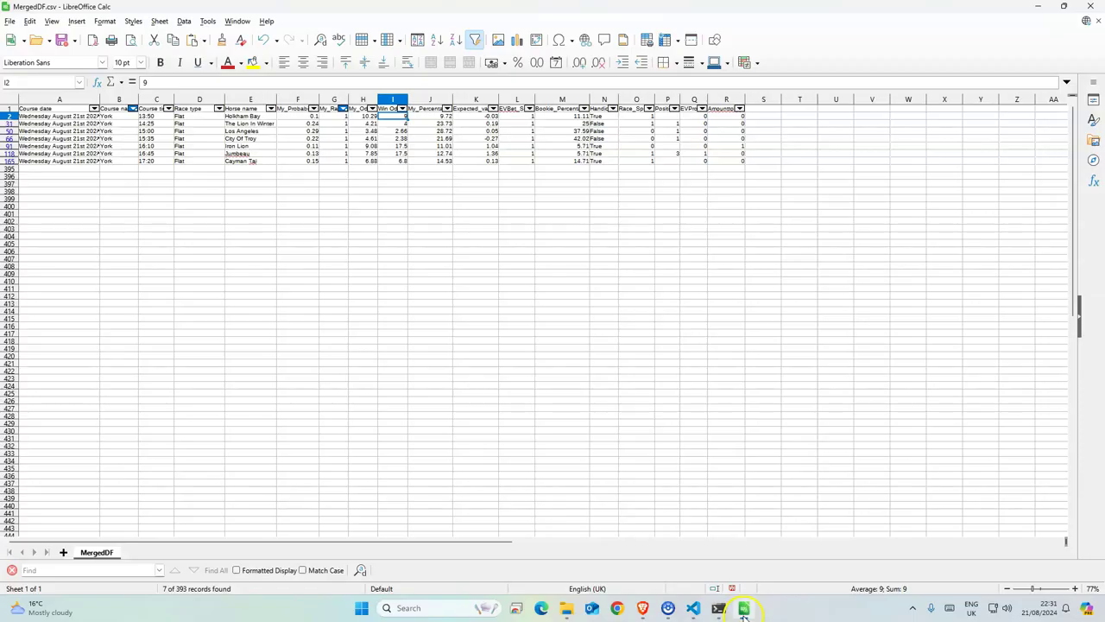
pyautogui.click(248, 131)
pyautogui.click(230, 123)
pyautogui.moveTo(9, 123); pyautogui.dragTo(8, 139)
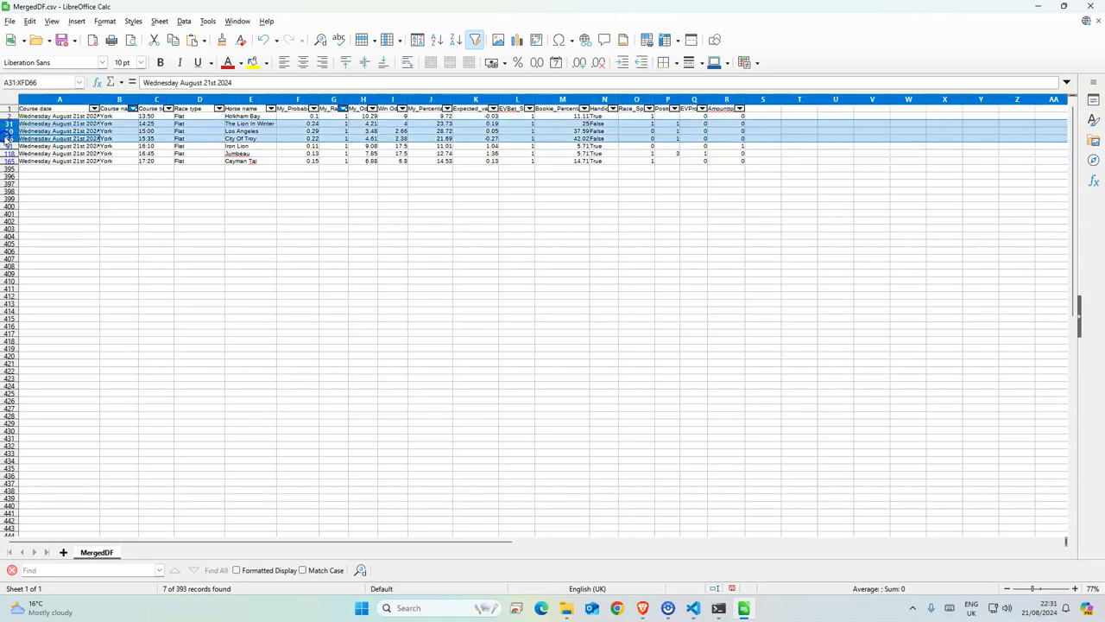
pyautogui.click(252, 62)
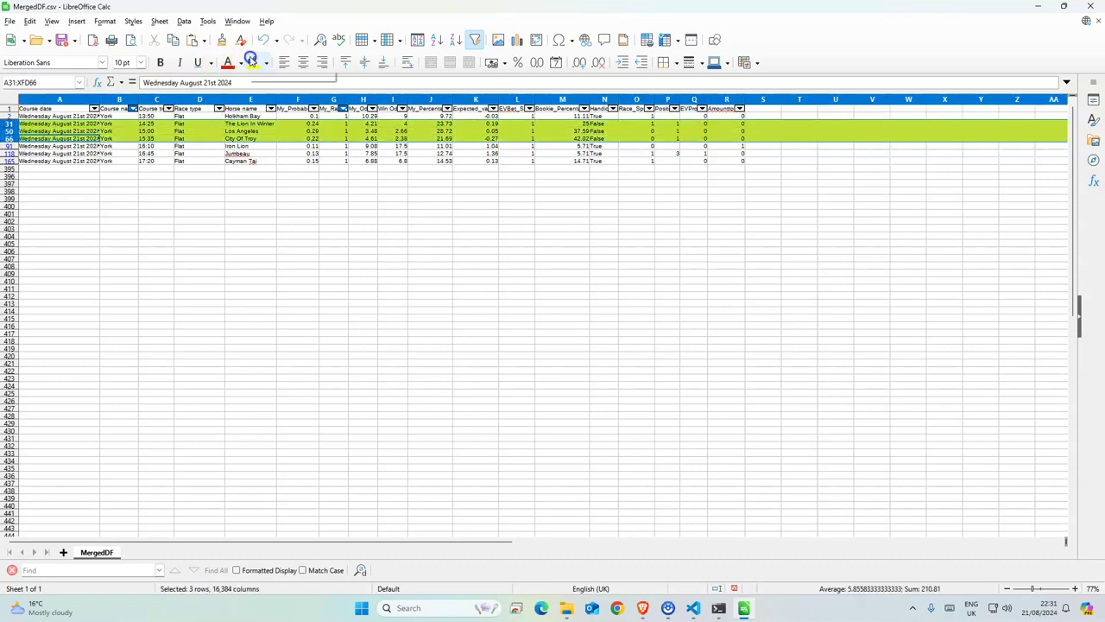
pyautogui.click(346, 191)
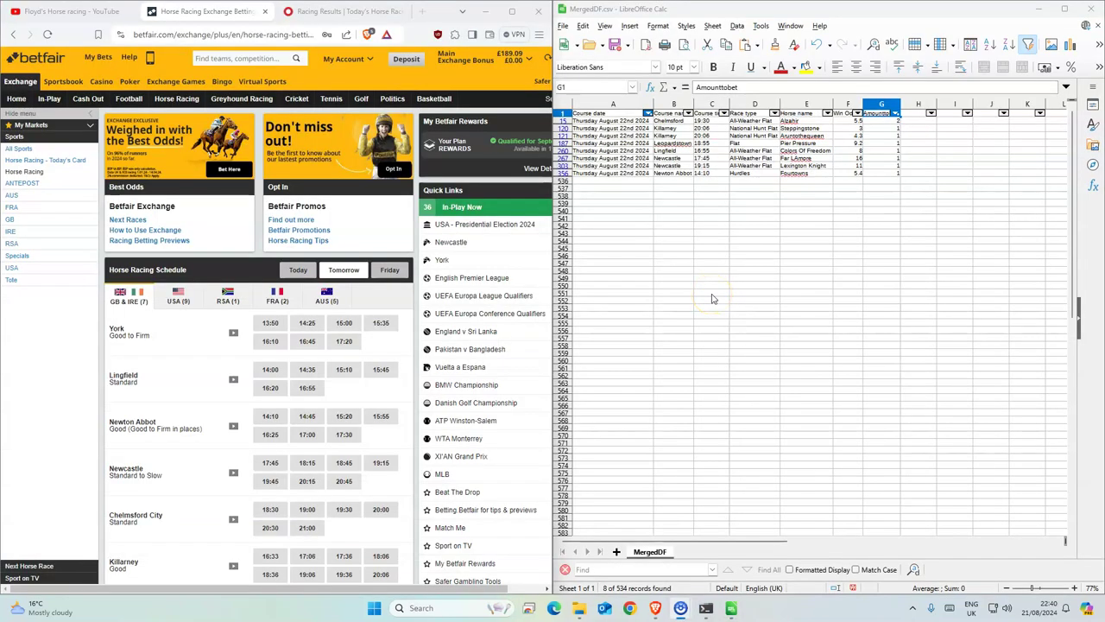
# Step: Place a £1 win bet backing Alzahir in the 19:30 Chelmsford City race and widen the browser window
pyautogui.click(848, 187)
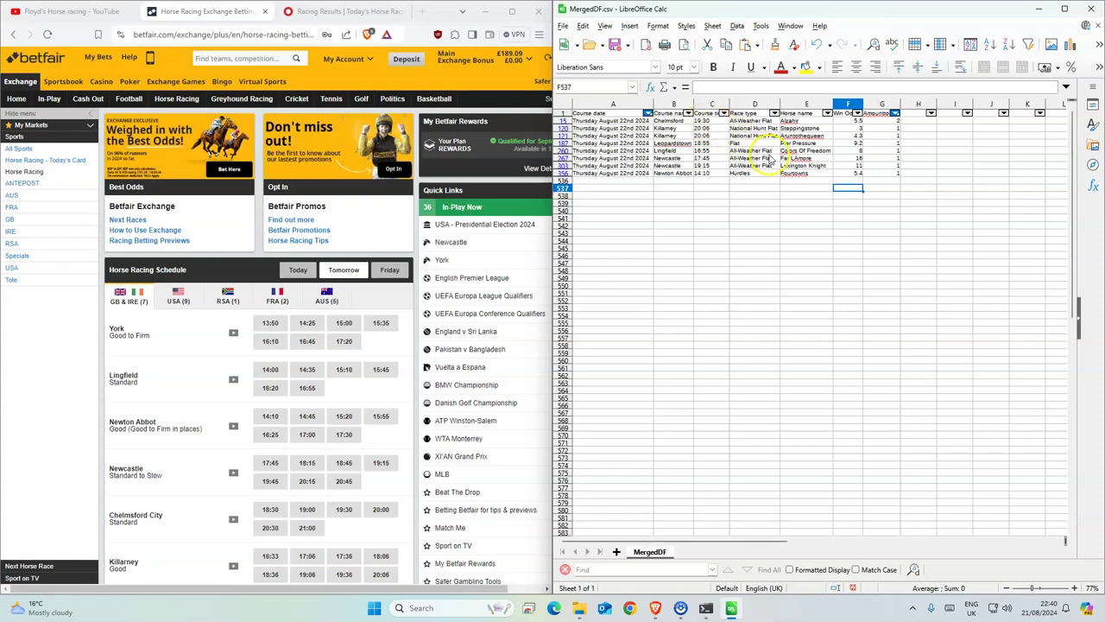
pyautogui.click(890, 122)
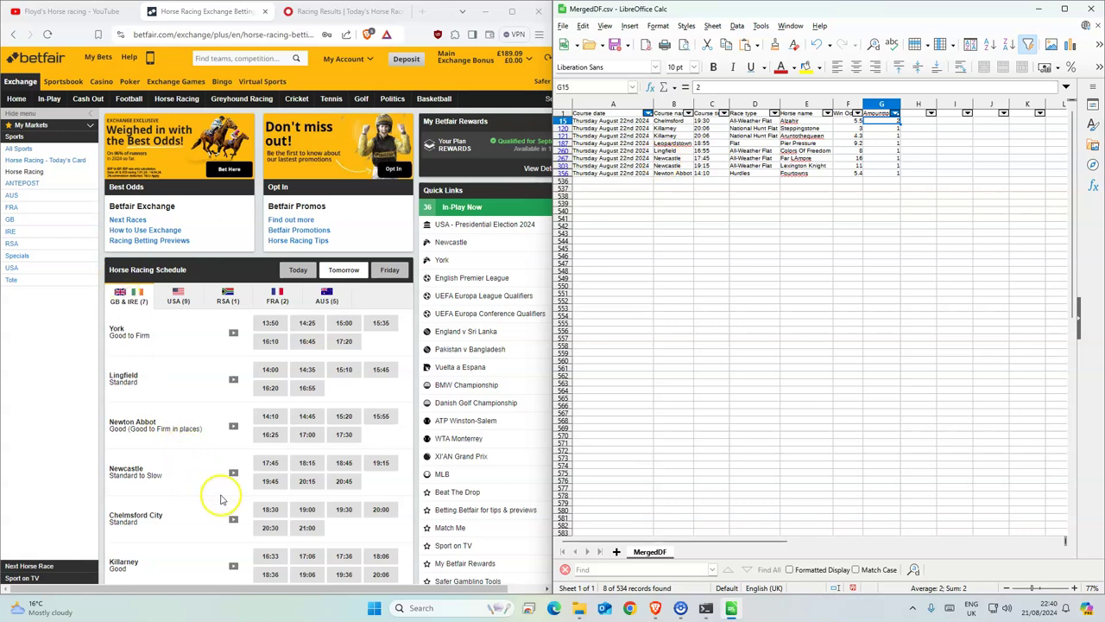
pyautogui.click(344, 510)
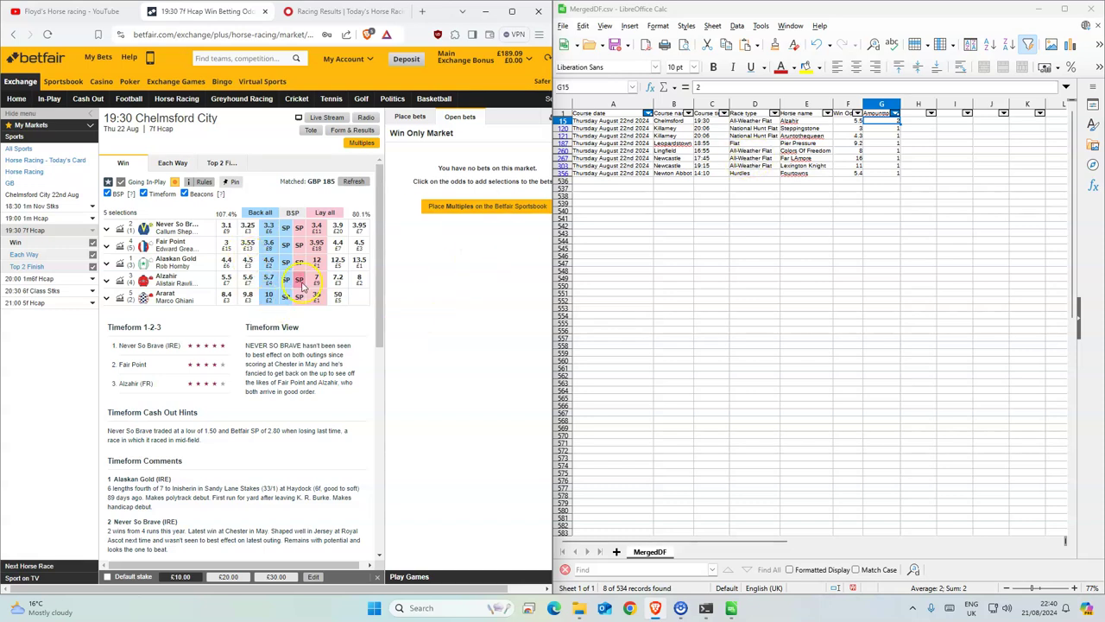
pyautogui.click(275, 285)
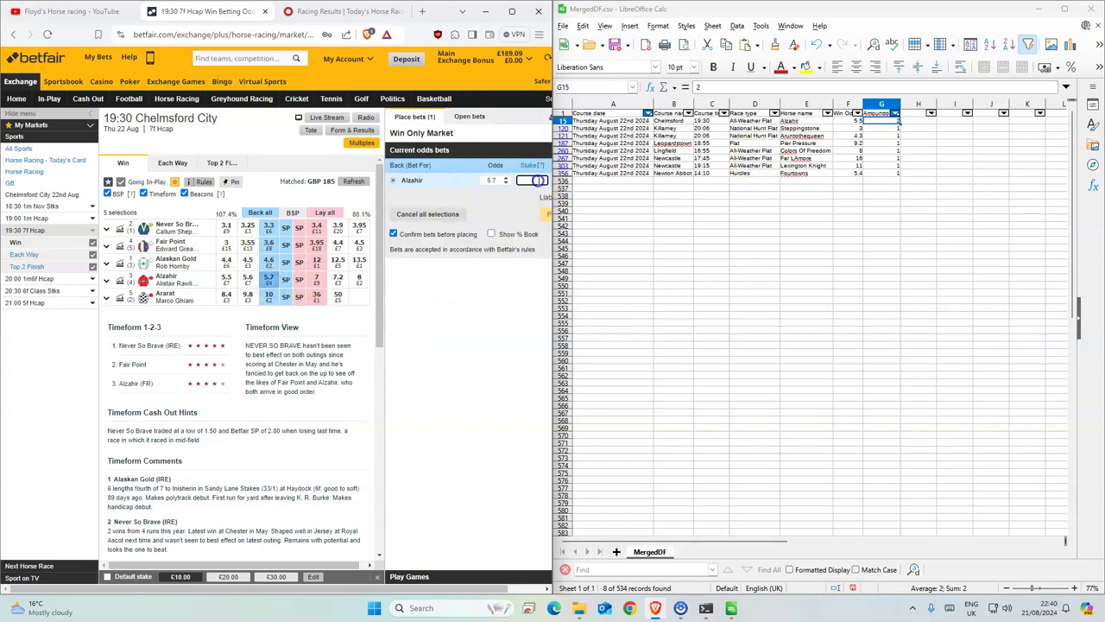
pyautogui.click(543, 216)
pyautogui.click(539, 214)
pyautogui.moveTo(552, 215); pyautogui.dragTo(605, 215)
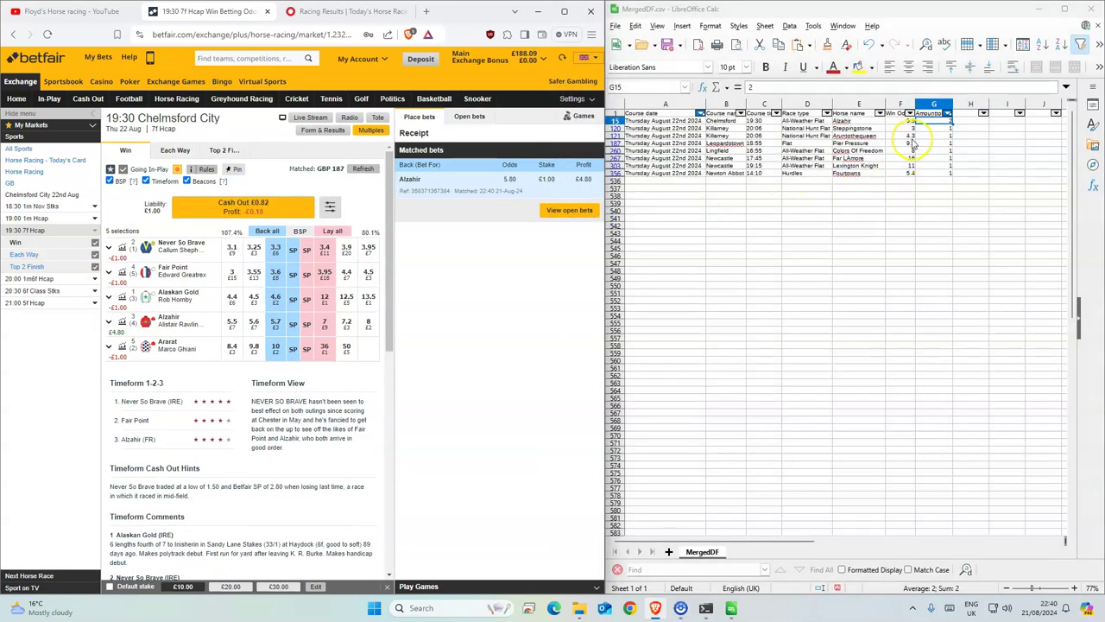
# Step: Open the 20:06 Killarney win market from tomorrow's horse racing schedule for the Steppingstone pick
pyautogui.click(903, 129)
pyautogui.click(161, 100)
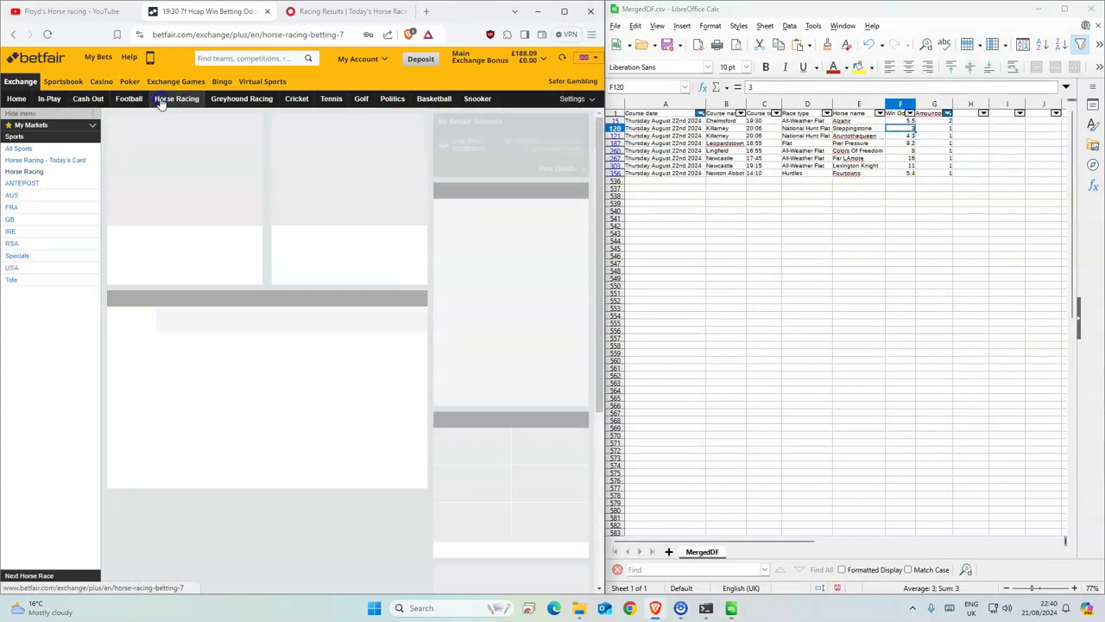
pyautogui.click(371, 275)
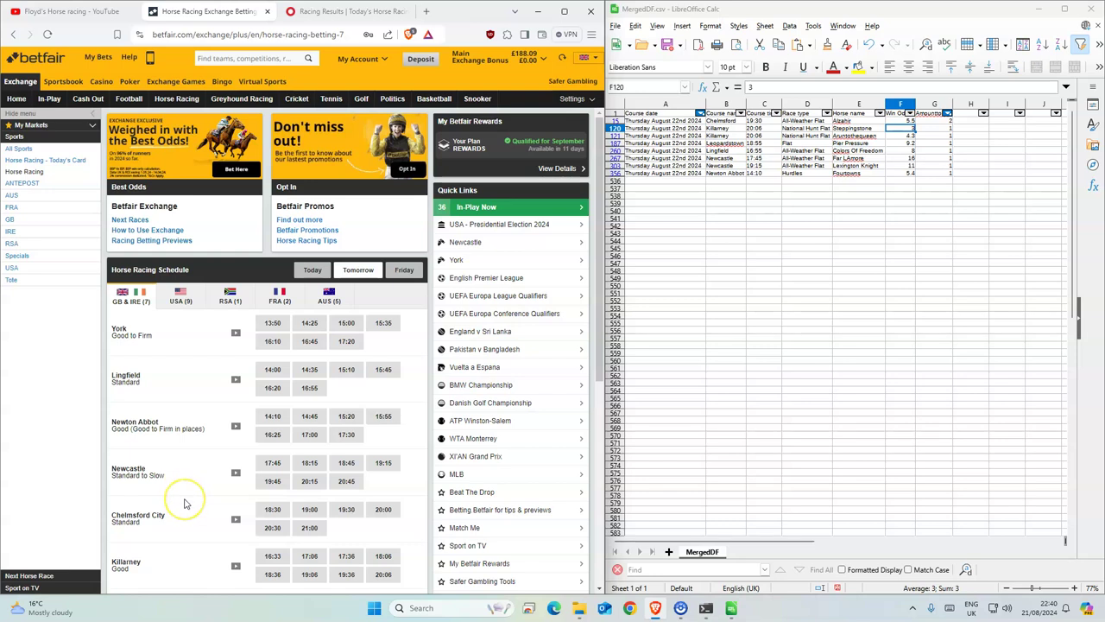
pyautogui.scroll(-1, 183, 503)
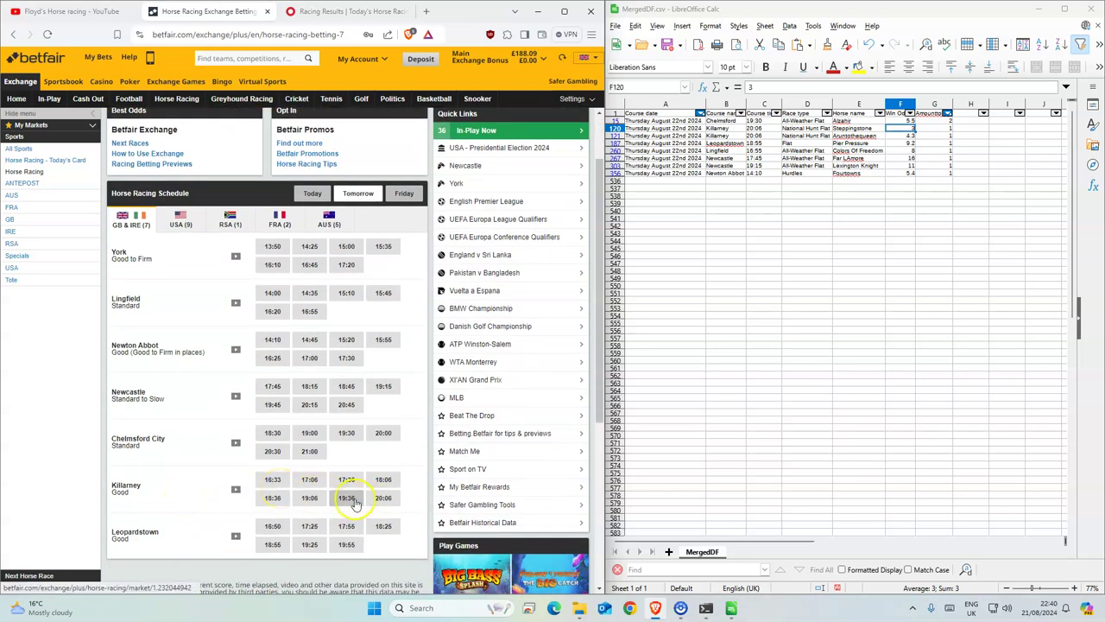
pyautogui.click(383, 501)
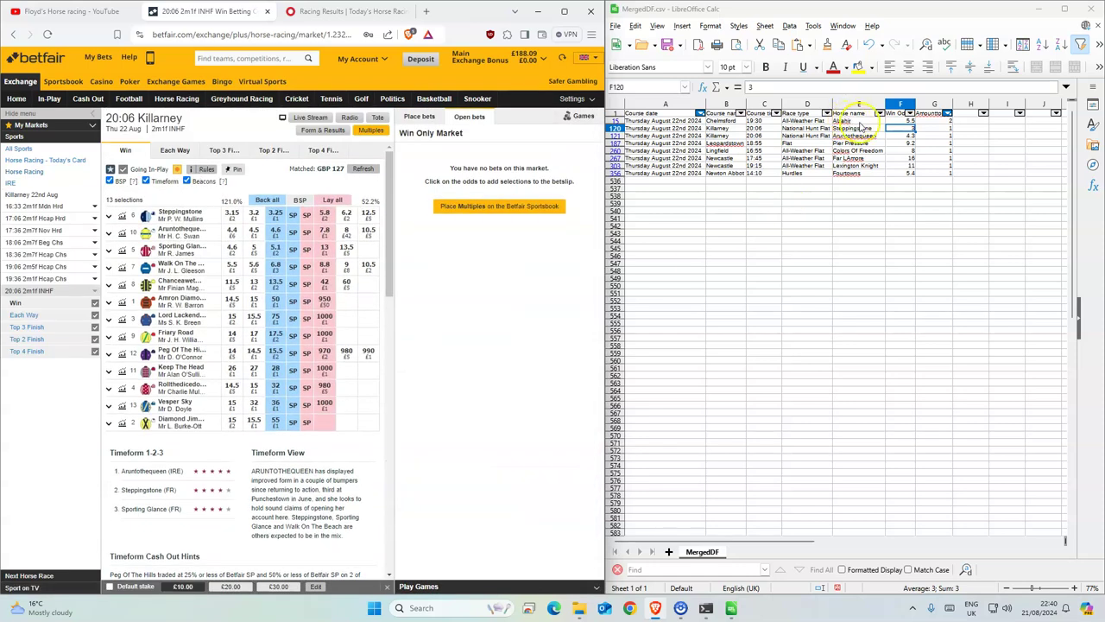
# Step: Place £1 back bets on both Steppingstone and Aruntothequeen to win the 20:06 Killarney race
pyautogui.moveTo(861, 128); pyautogui.dragTo(859, 135)
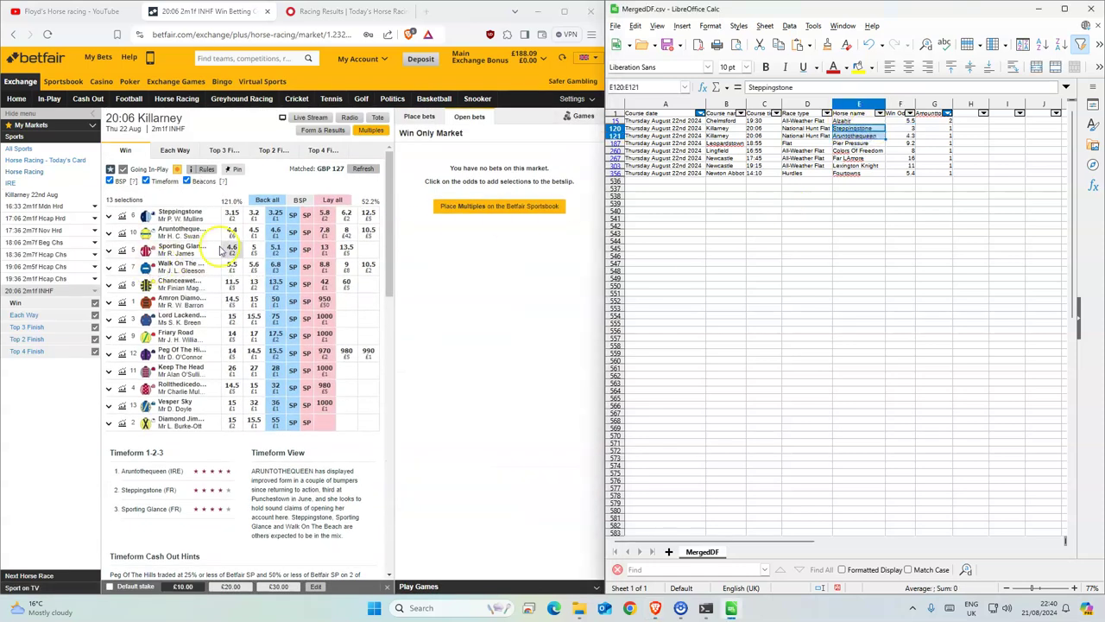
pyautogui.click(275, 214)
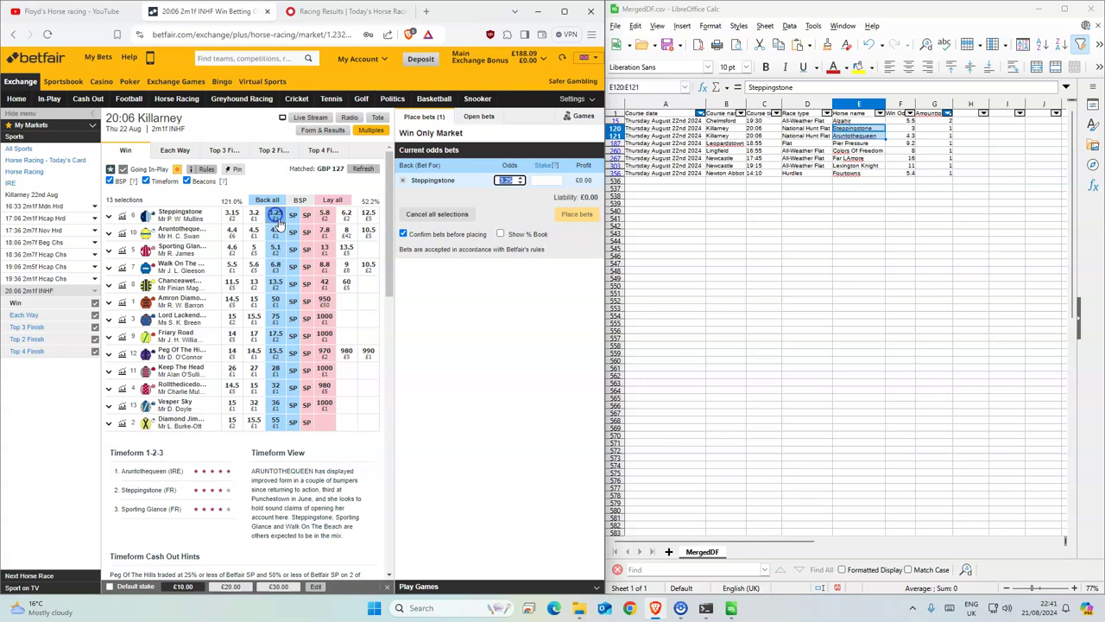
pyautogui.click(275, 233)
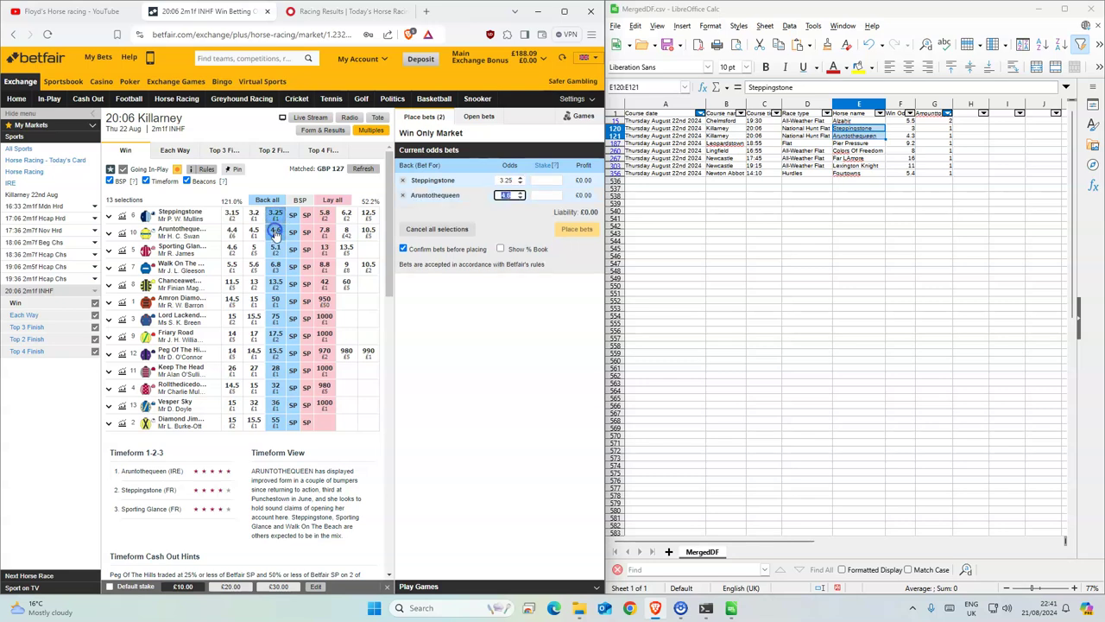
pyautogui.click(557, 183)
pyautogui.write('1')
pyautogui.click(548, 195)
pyautogui.write('1')
pyautogui.click(577, 229)
pyautogui.click(577, 242)
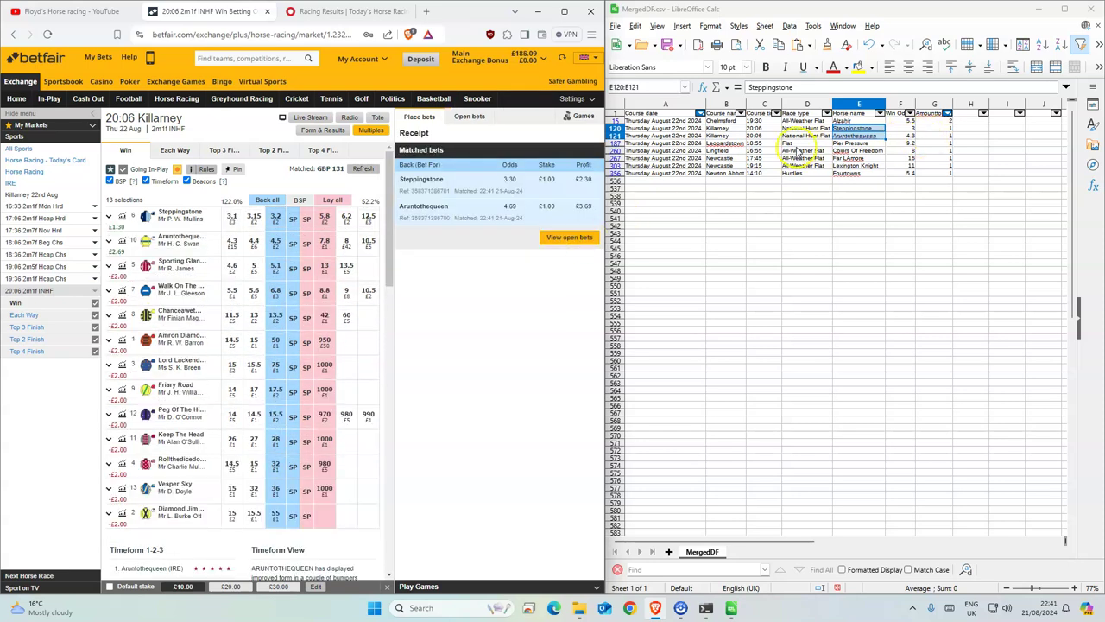
# Step: Open the 18:55 Leopardstown win market from tomorrow's horse racing schedule
pyautogui.click(725, 142)
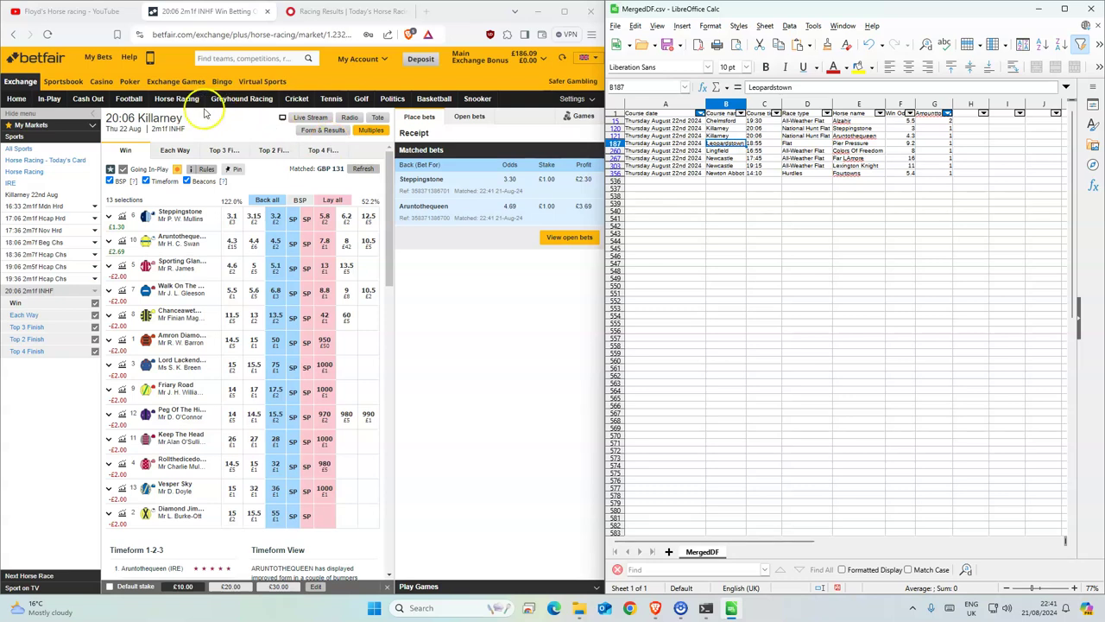
pyautogui.click(178, 98)
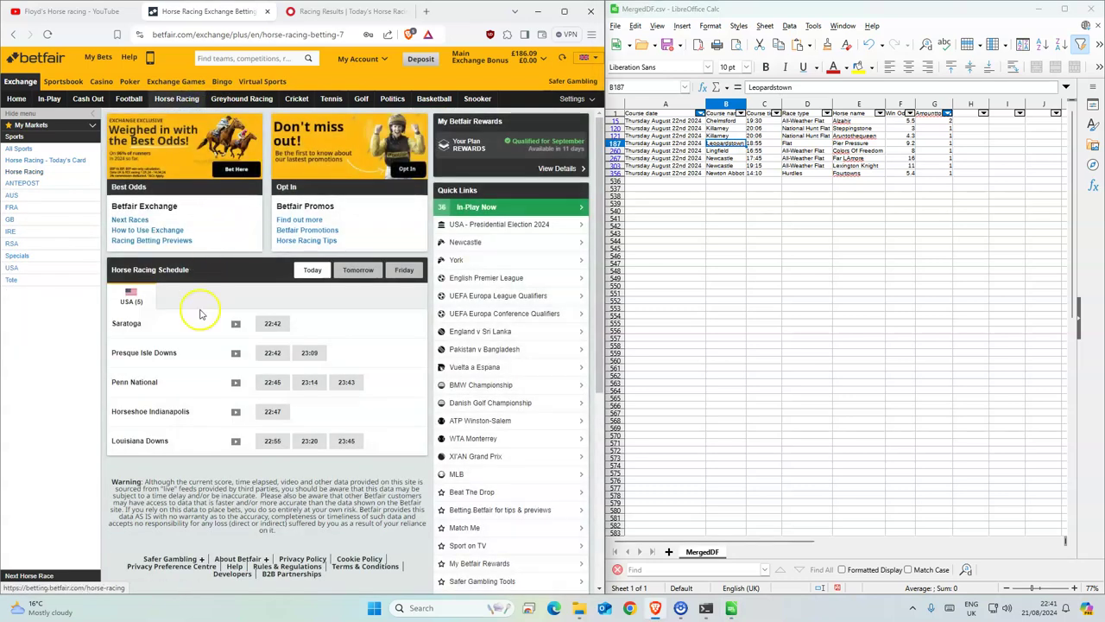
pyautogui.click(359, 270)
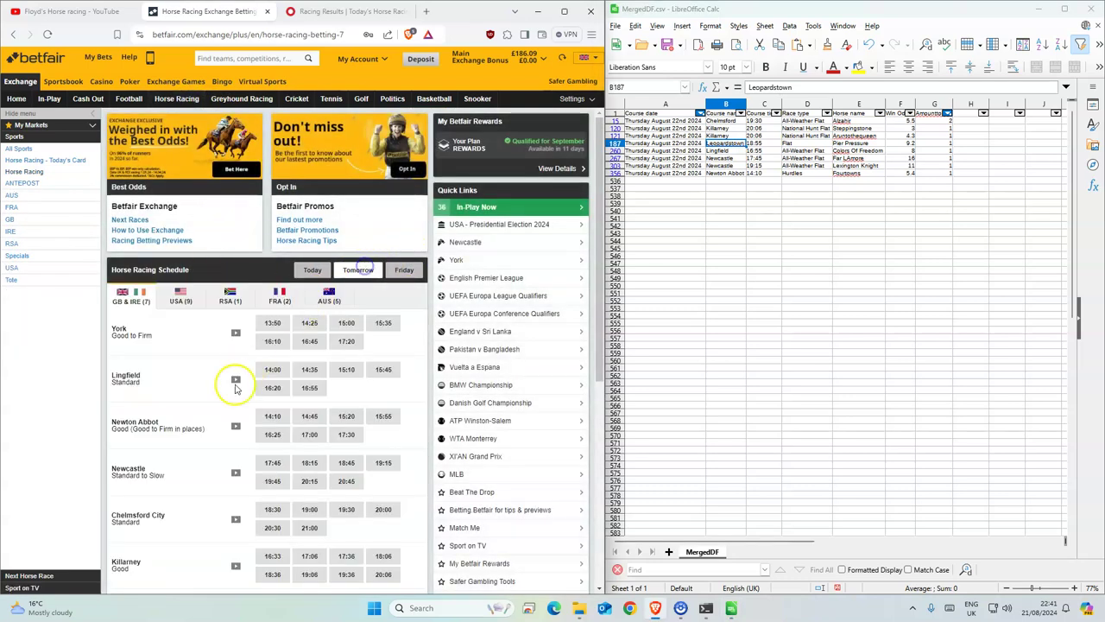
pyautogui.scroll(-1, 225, 432)
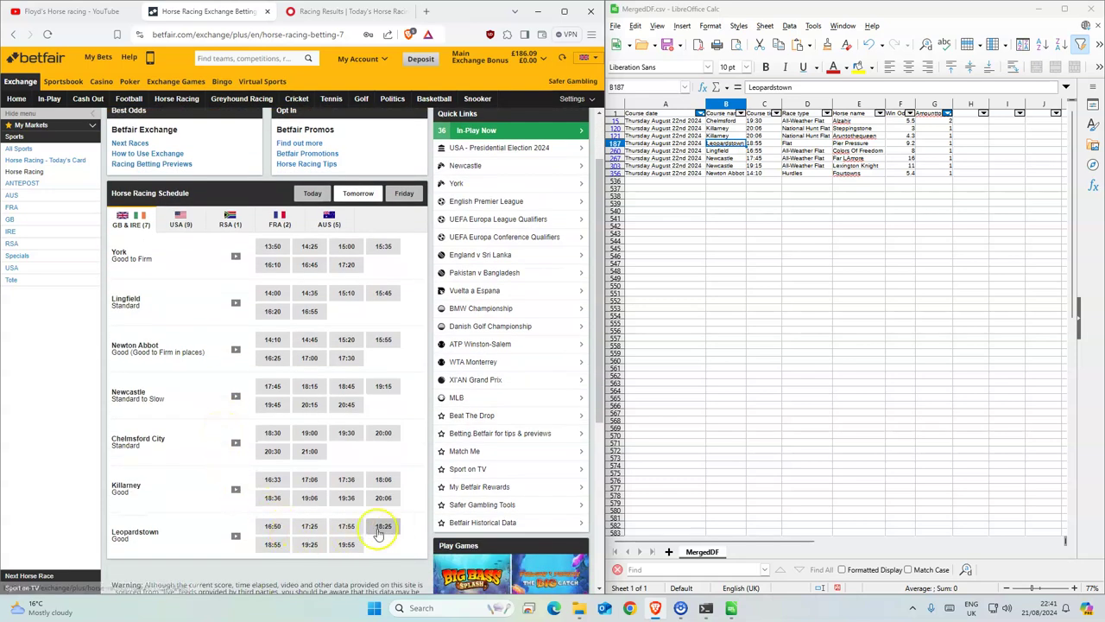
pyautogui.click(270, 545)
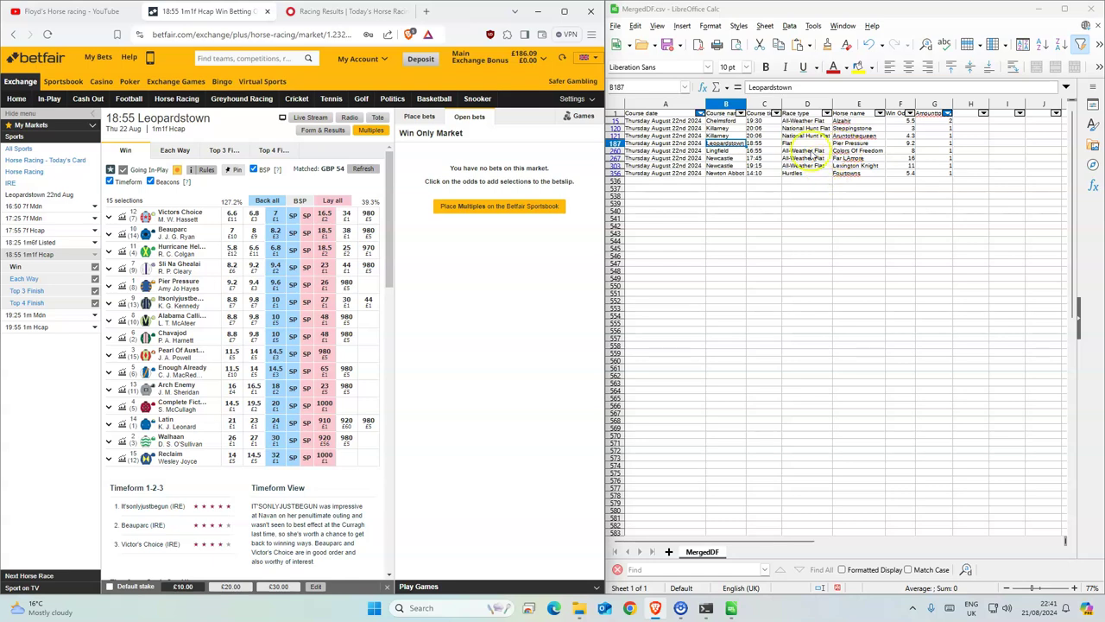
# Step: Place a £1 back bet on Pier Pressure to win and check its win odds in the spreadsheet
pyautogui.click(274, 285)
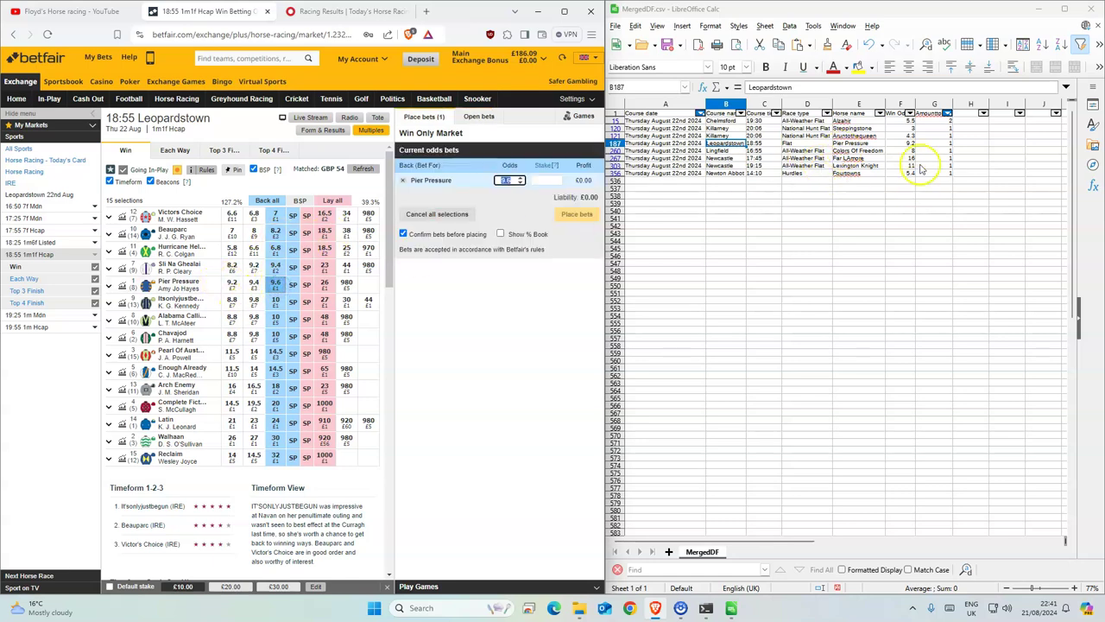
pyautogui.write('1')
pyautogui.click(577, 214)
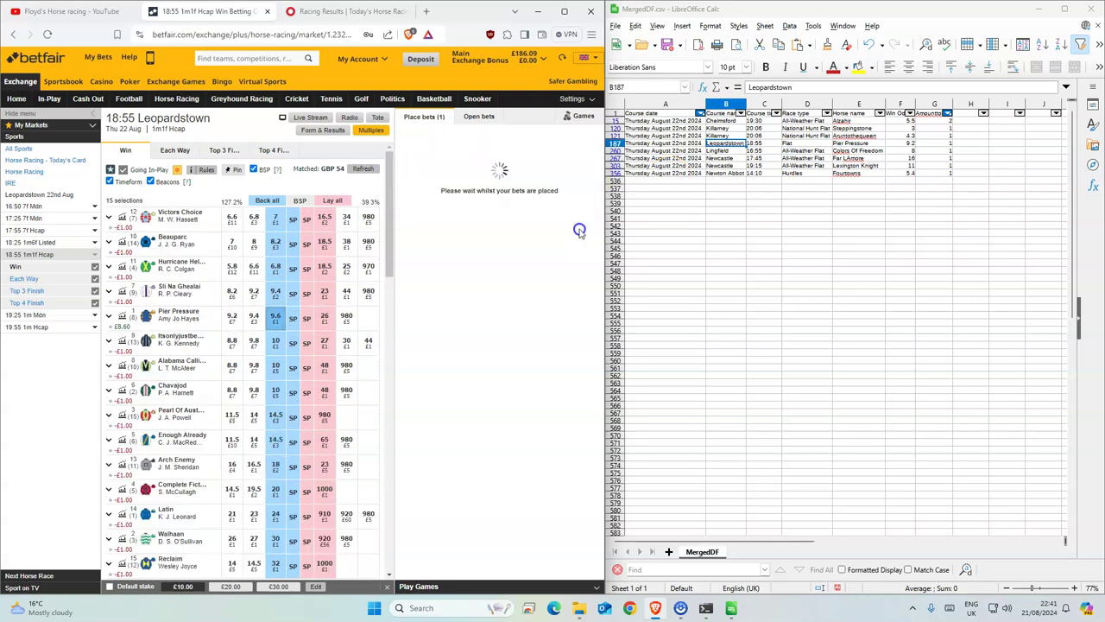
pyautogui.click(902, 143)
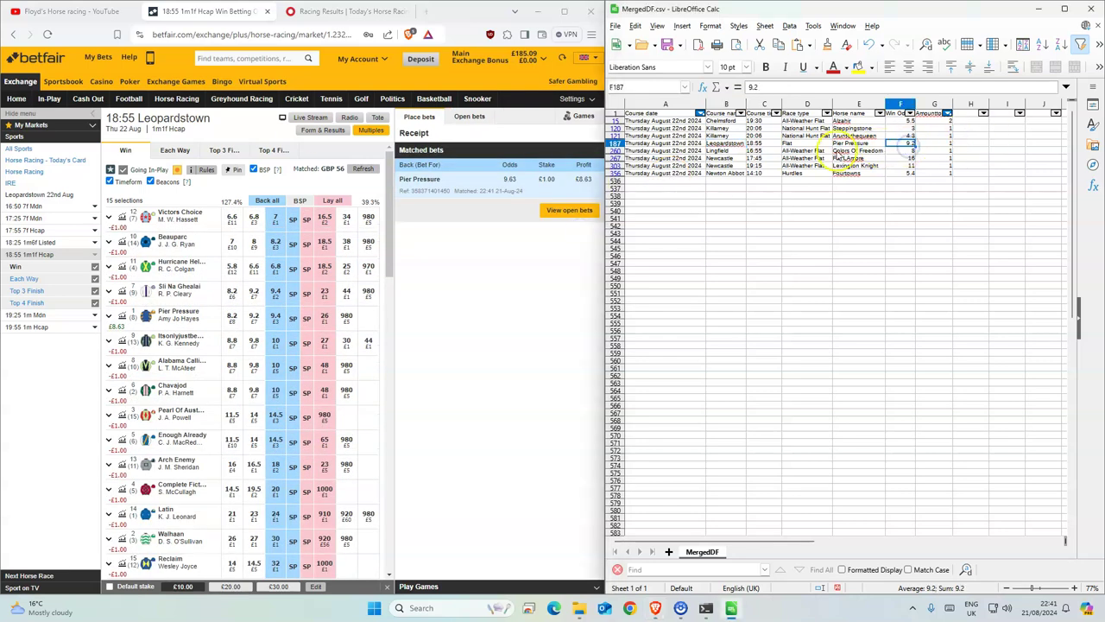
# Step: Open the 16:55 Lingfield win market from tomorrow's horse racing schedule for the Colors Of Freedom pick
pyautogui.click(810, 152)
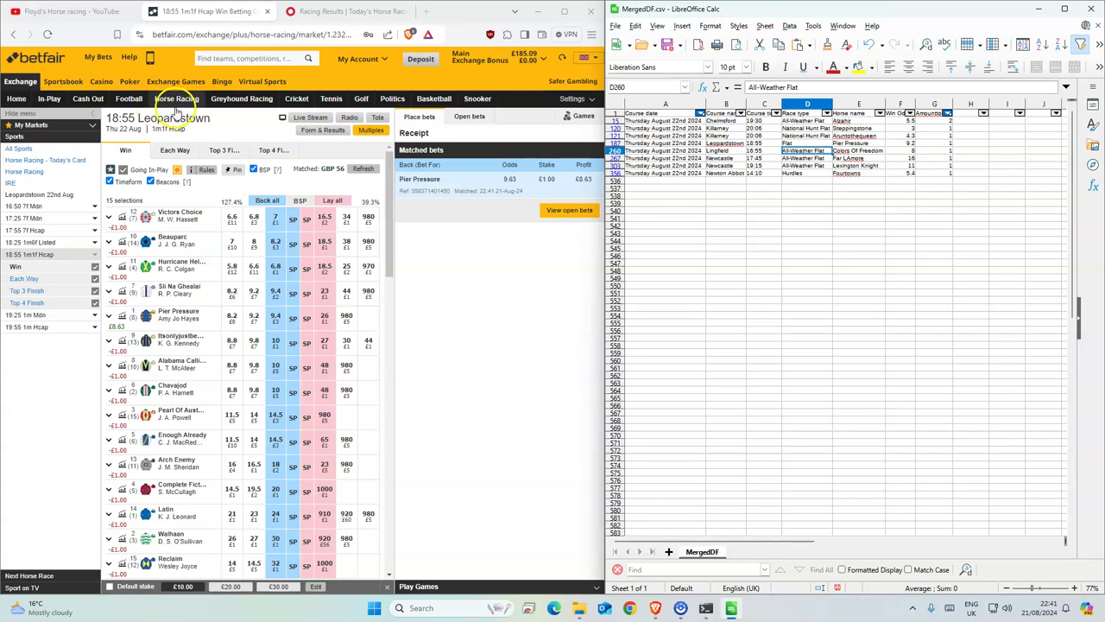
pyautogui.click(32, 173)
pyautogui.click(361, 271)
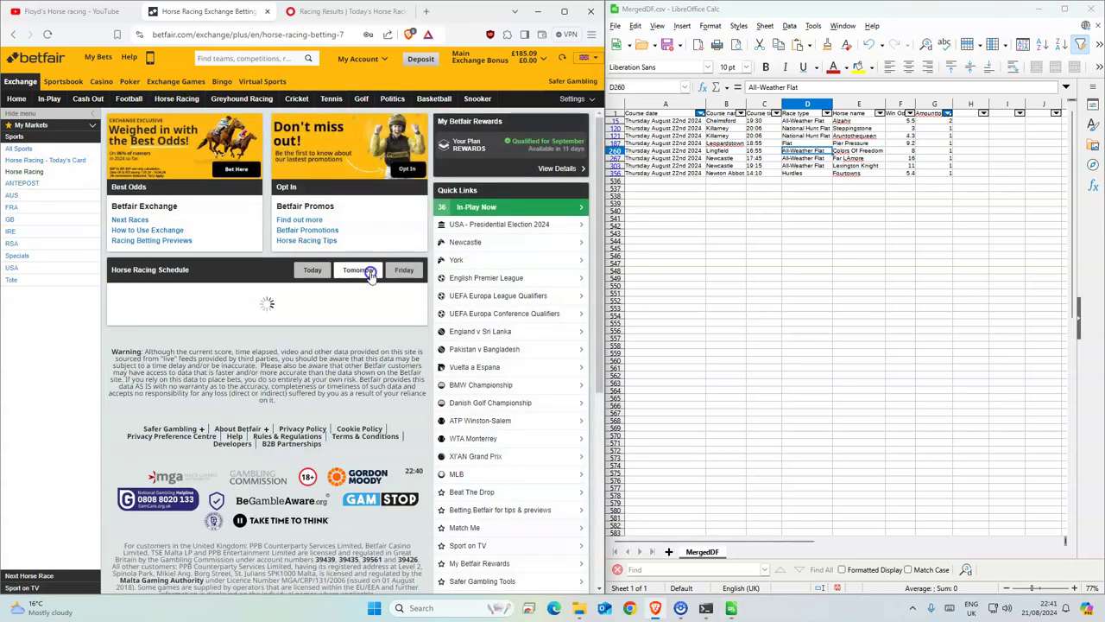
pyautogui.click(272, 389)
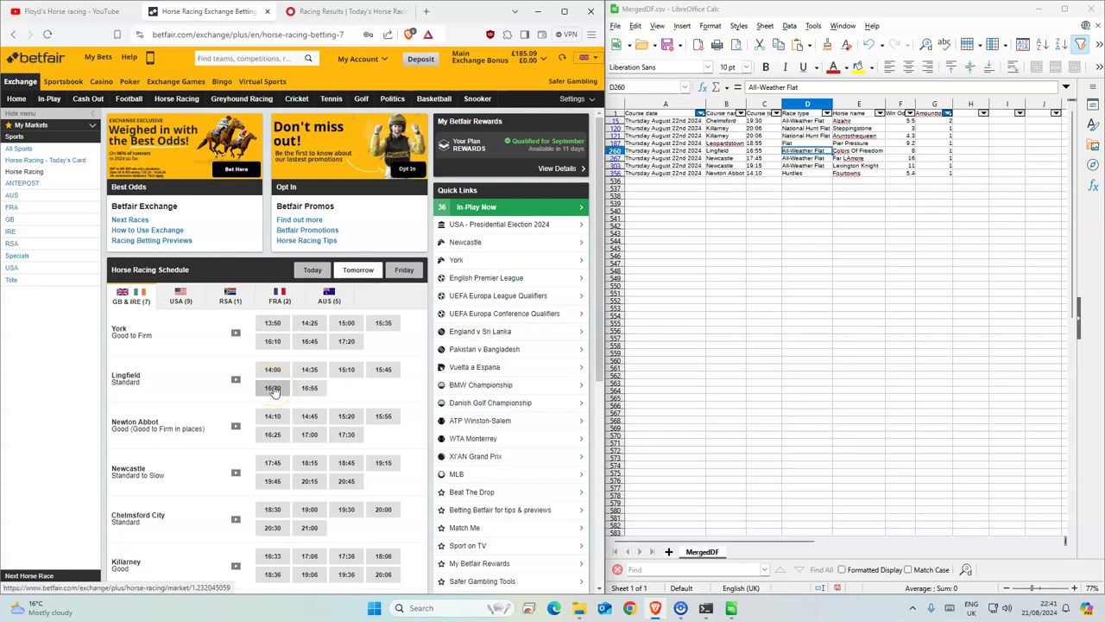
pyautogui.click(310, 387)
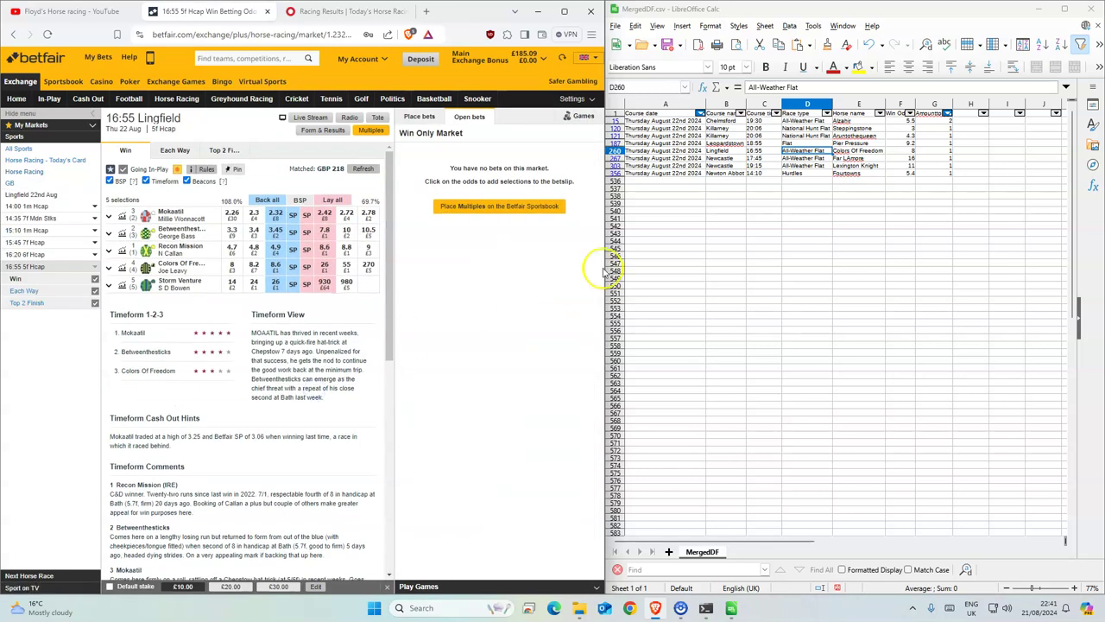
# Step: Place a £1 back bet on Colors Of Freedom to win the 16:55 Lingfield race
pyautogui.click(274, 268)
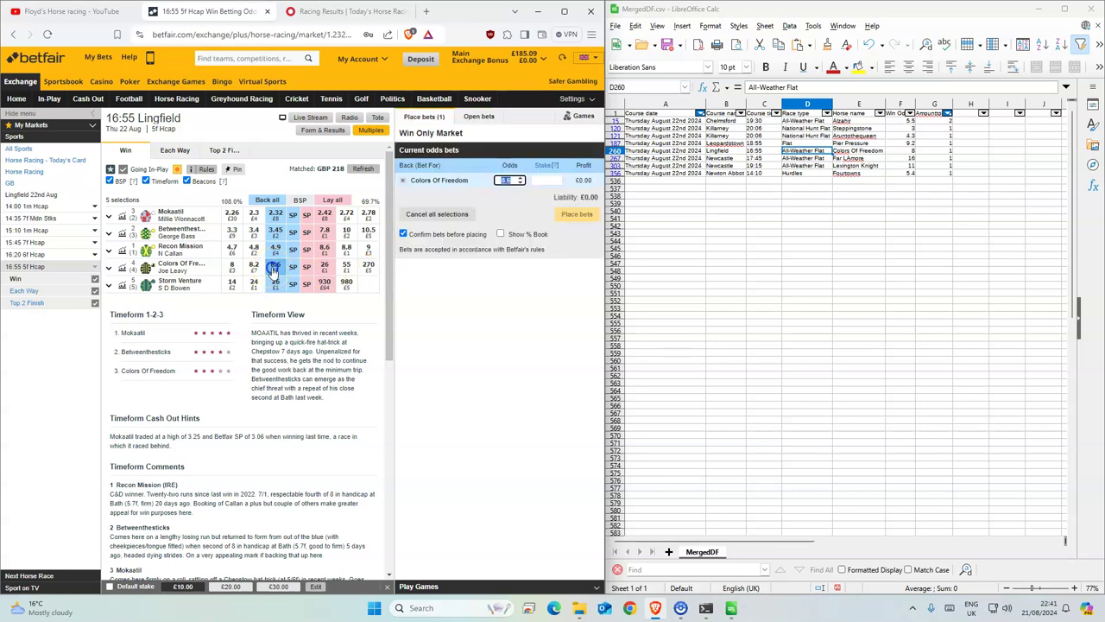
pyautogui.write('1')
pyautogui.click(575, 214)
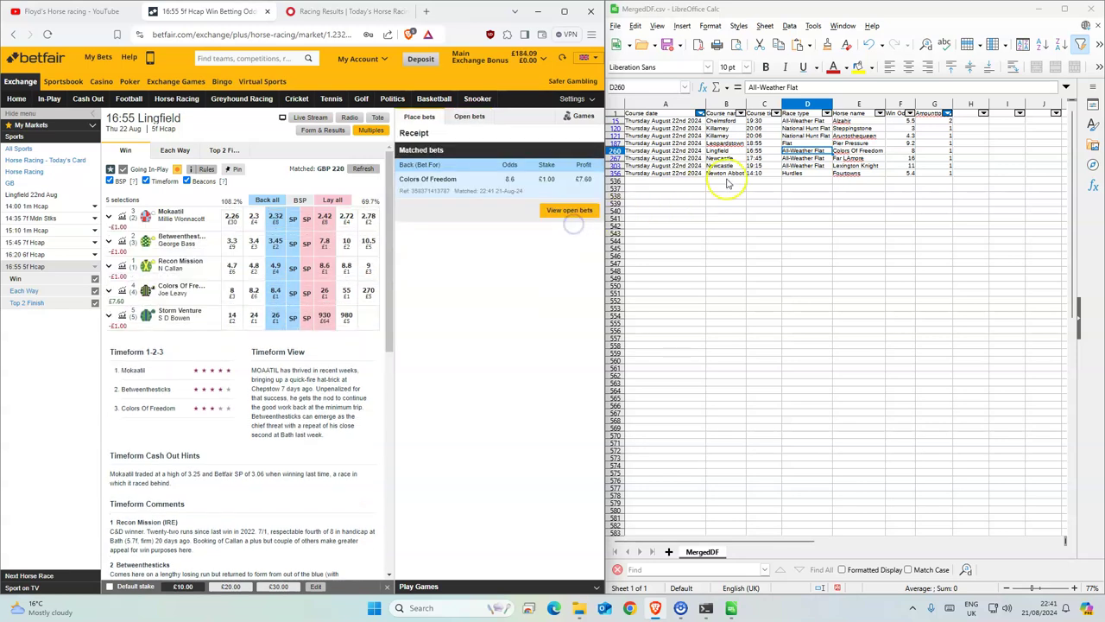
# Step: Mark the two Newcastle picks in the spreadsheet and open the 17:45 Newcastle win market from tomorrow's schedule
pyautogui.moveTo(807, 158); pyautogui.dragTo(840, 165)
pyautogui.click(176, 99)
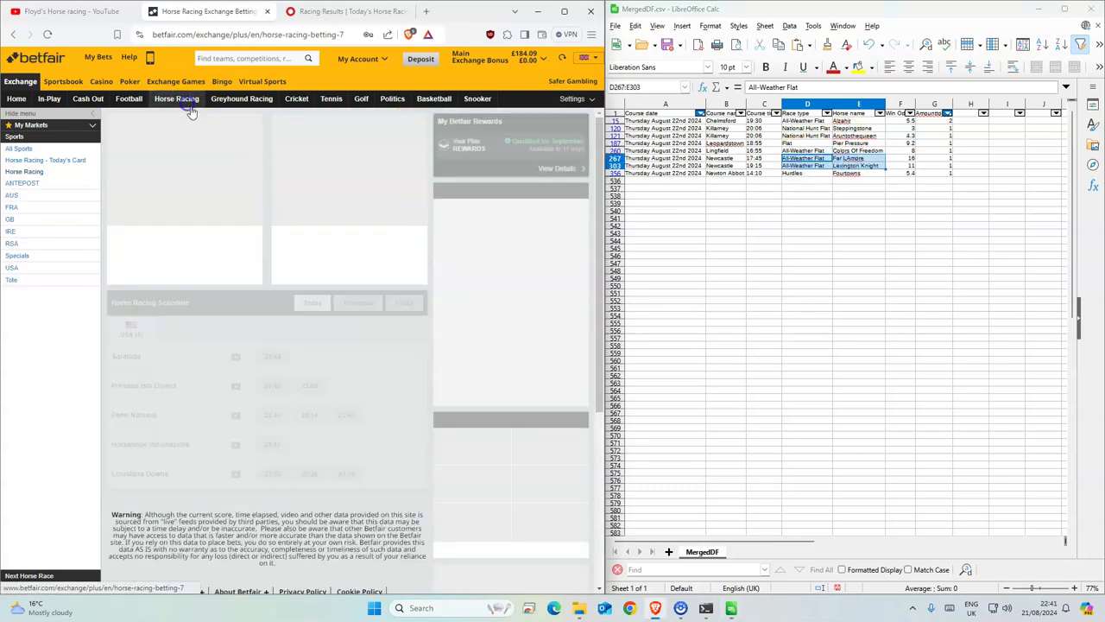
pyautogui.click(357, 271)
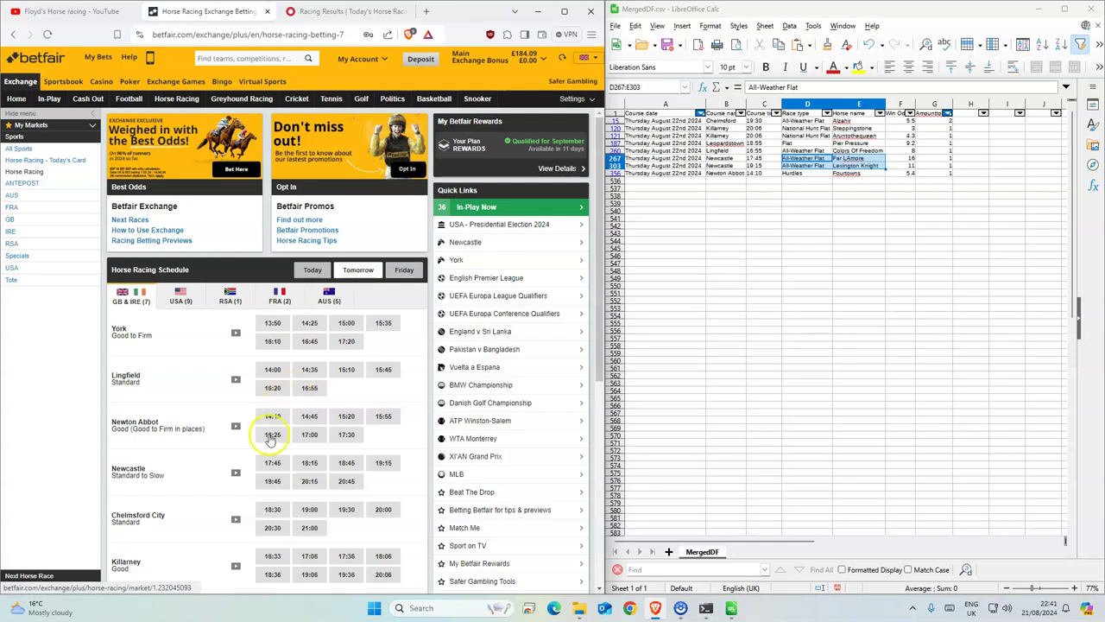
pyautogui.click(272, 466)
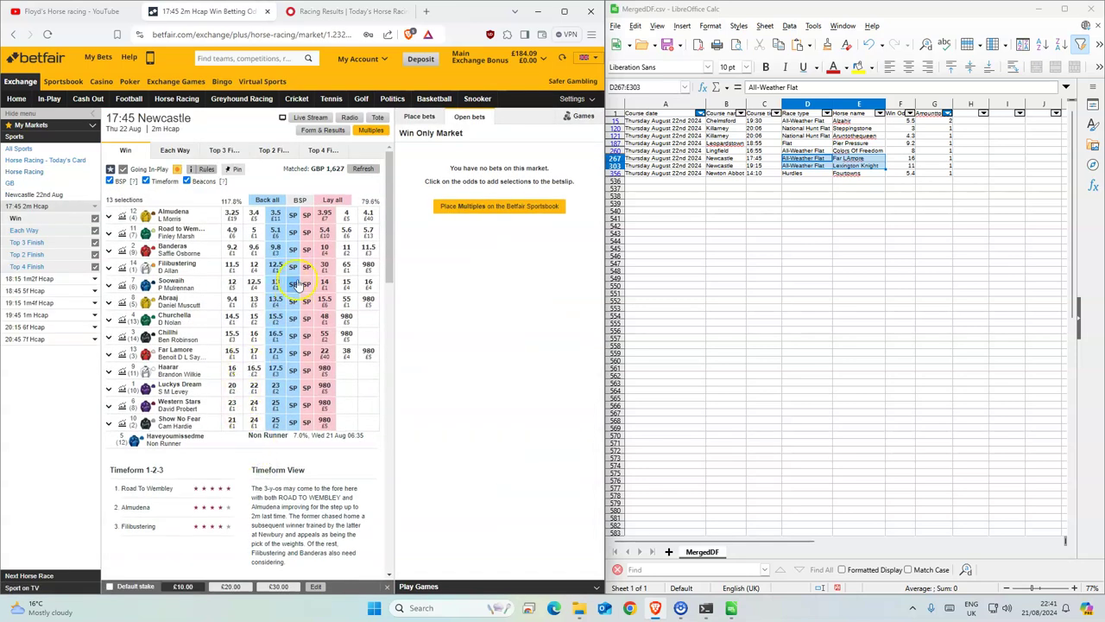
# Step: Place a £1 back bet on Far Lamore to win the 17:45 Newcastle race
pyautogui.click(272, 356)
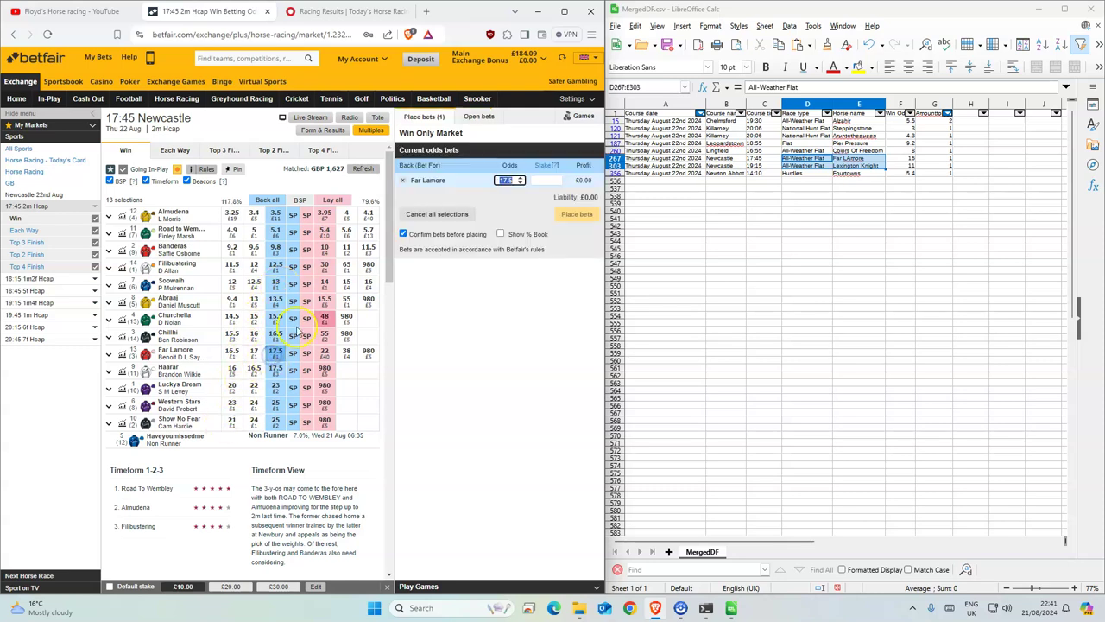
pyautogui.click(551, 179)
pyautogui.write('1')
pyautogui.click(575, 215)
pyautogui.click(572, 224)
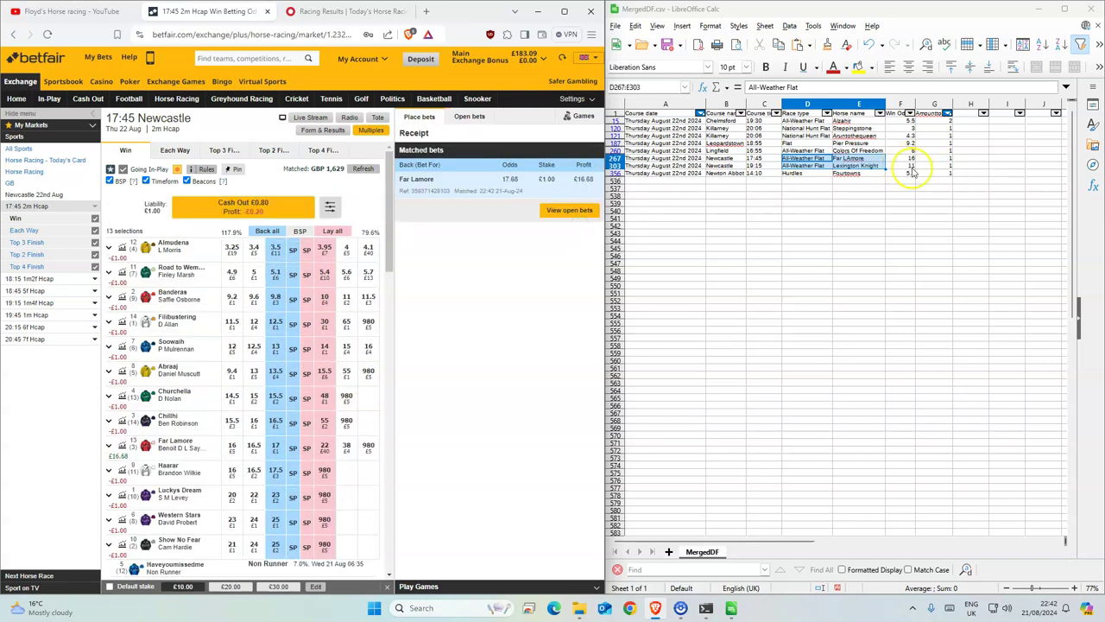
# Step: Switch to the 19:15 Newcastle win market and place a £1 back bet on Lexington Knight
pyautogui.click(871, 166)
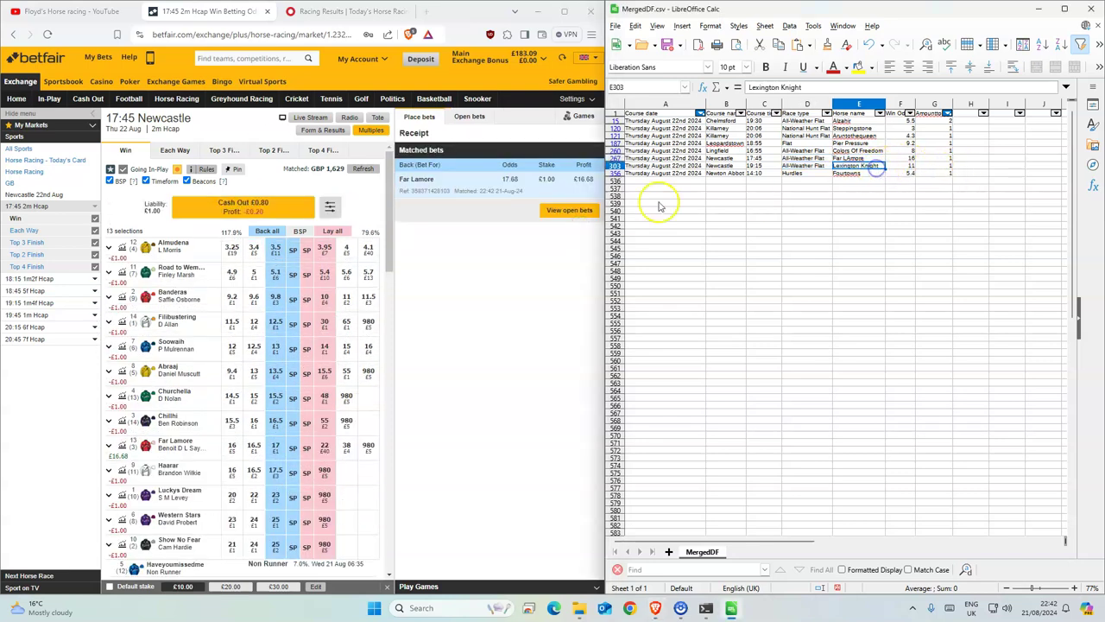
pyautogui.click(26, 304)
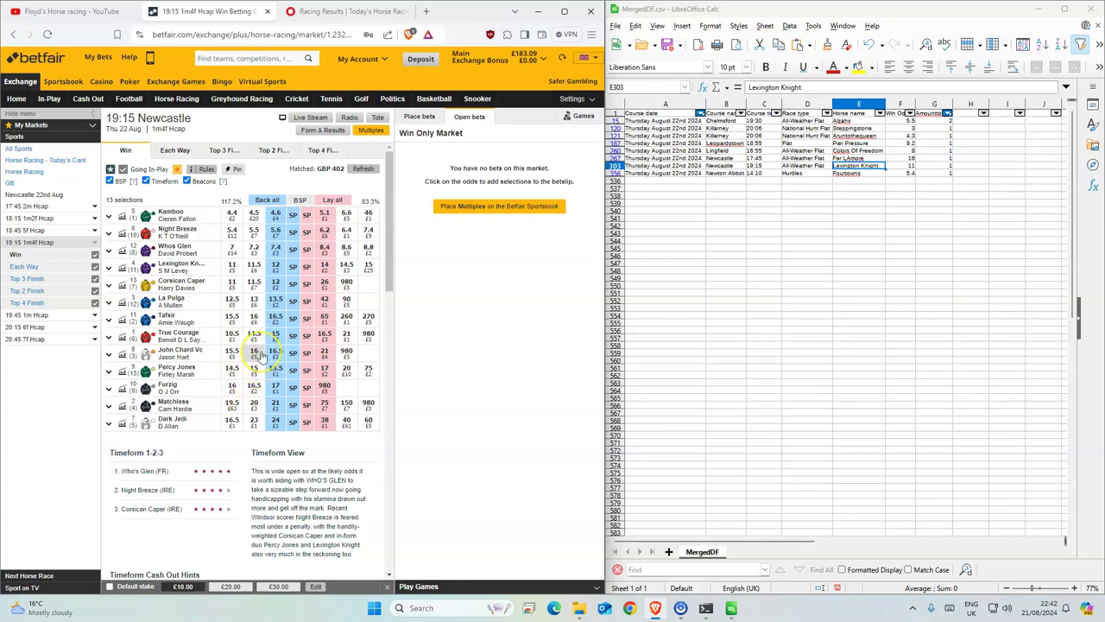
pyautogui.click(274, 266)
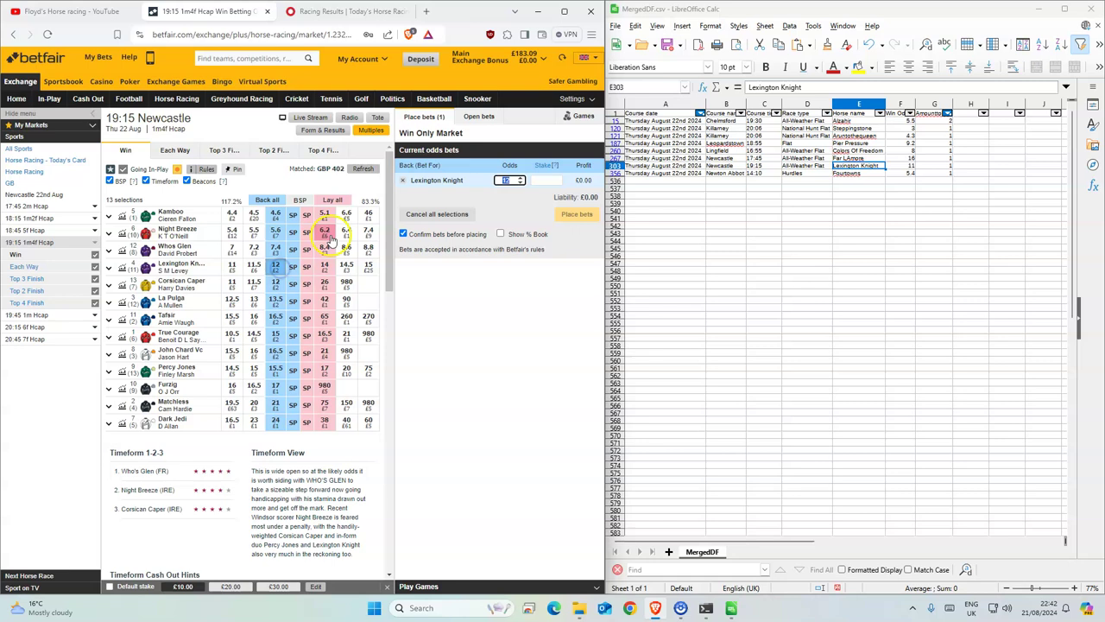
pyautogui.click(543, 181)
pyautogui.write('1')
pyautogui.click(576, 214)
pyautogui.click(569, 222)
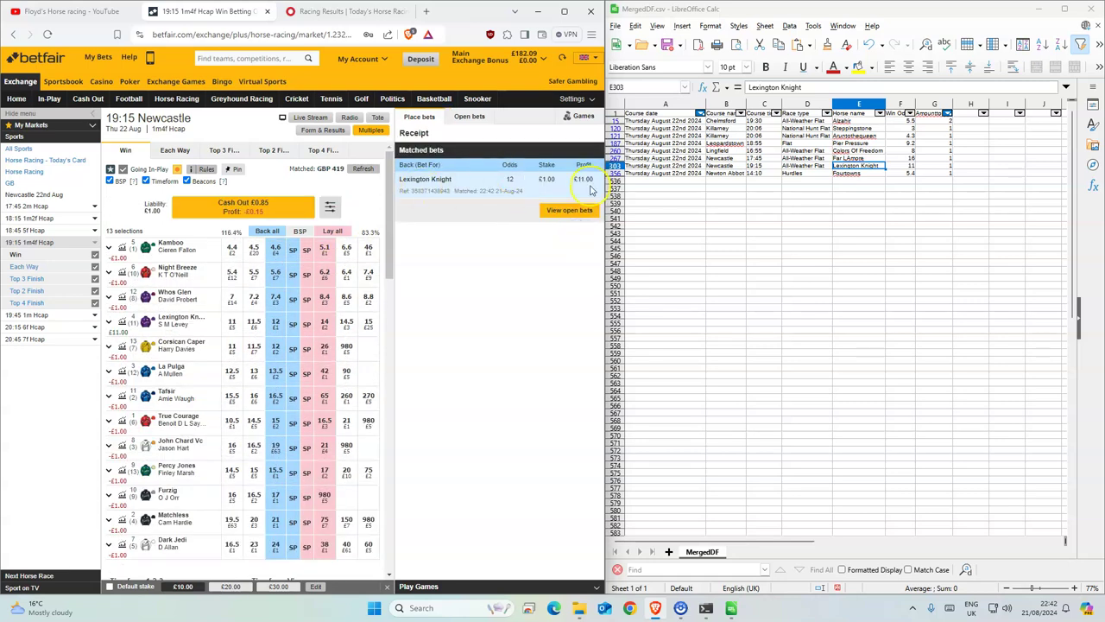
# Step: Open the 14:10 Newton Abbot win market from tomorrow's horse racing schedule for the last pick in the spreadsheet
pyautogui.click(790, 174)
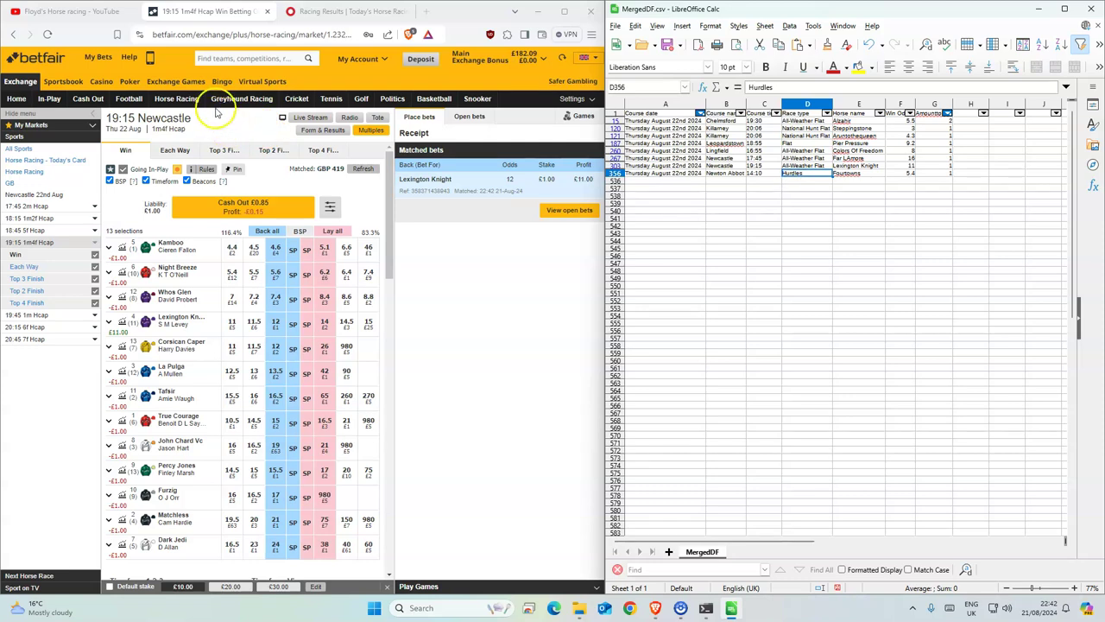
pyautogui.click(176, 99)
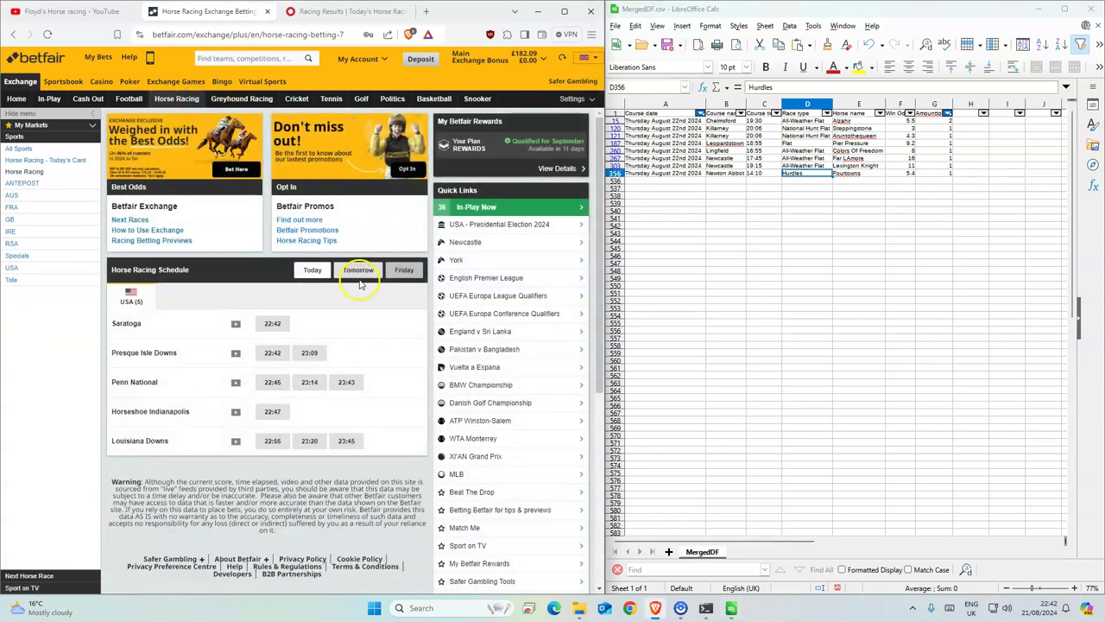
pyautogui.click(361, 275)
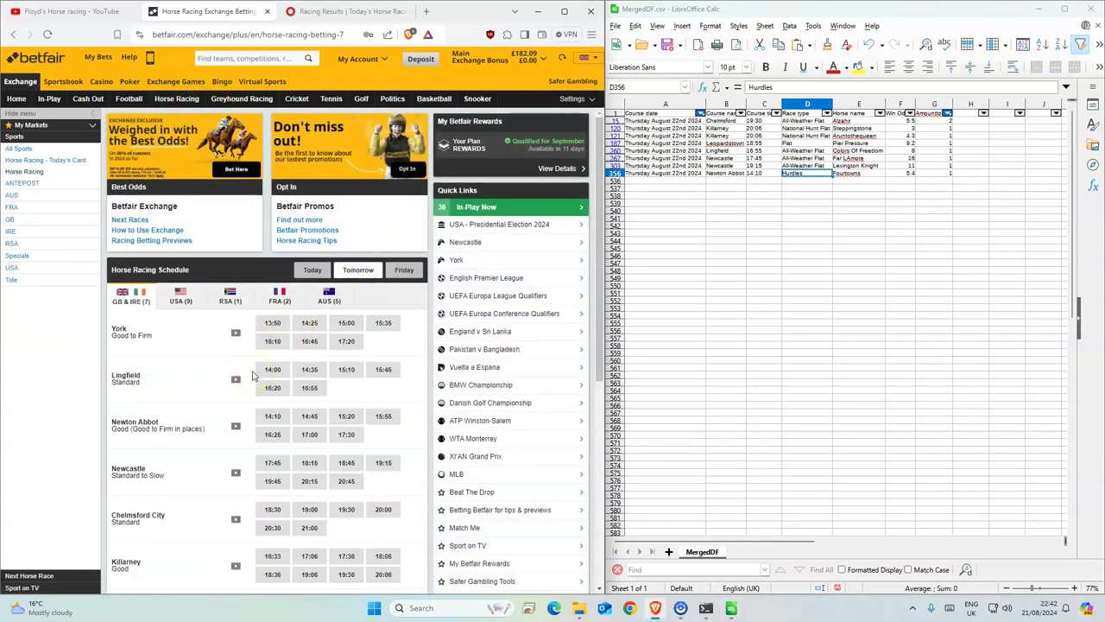
pyautogui.click(272, 415)
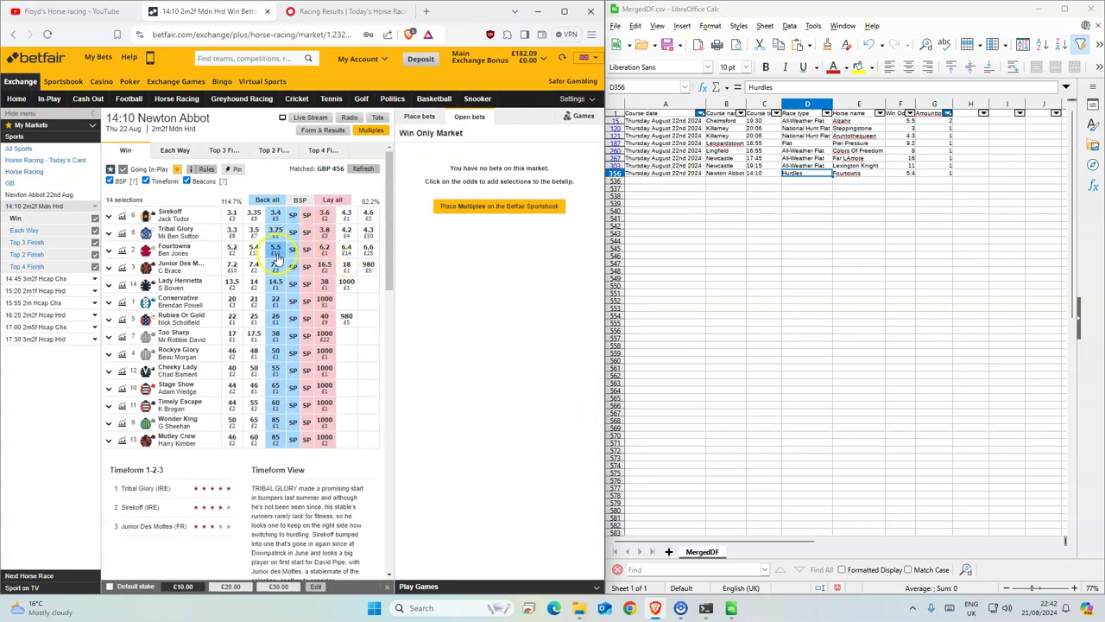
# Step: Place a £1 back bet on Fourtowns to win the 14:10 Newton Abbot race
pyautogui.click(546, 180)
pyautogui.write('1')
pyautogui.click(577, 214)
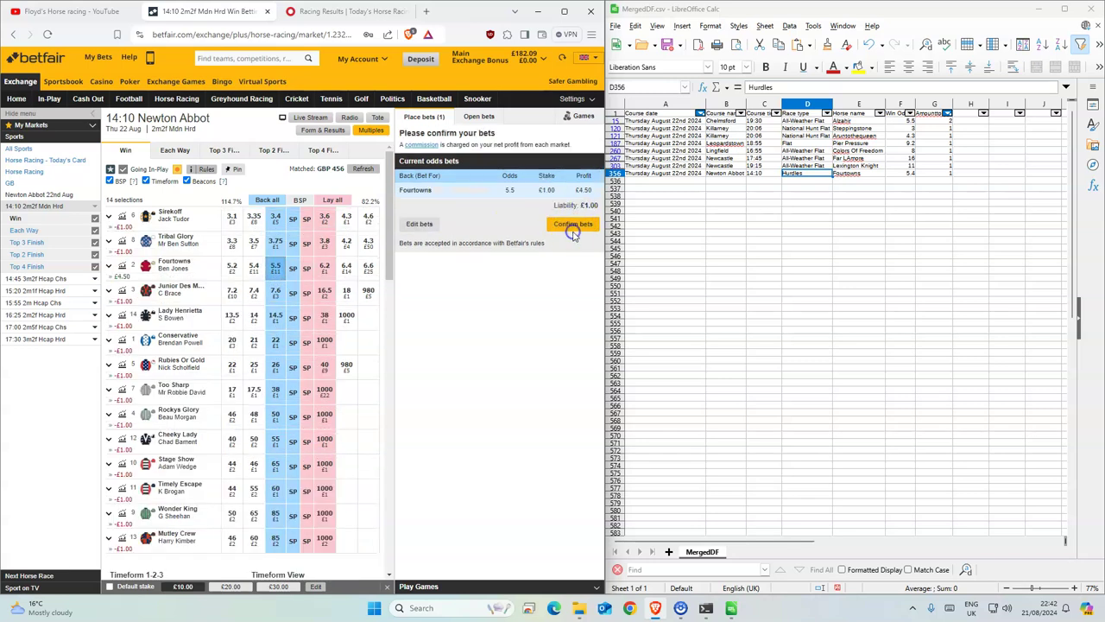
pyautogui.click(574, 226)
pyautogui.click(874, 211)
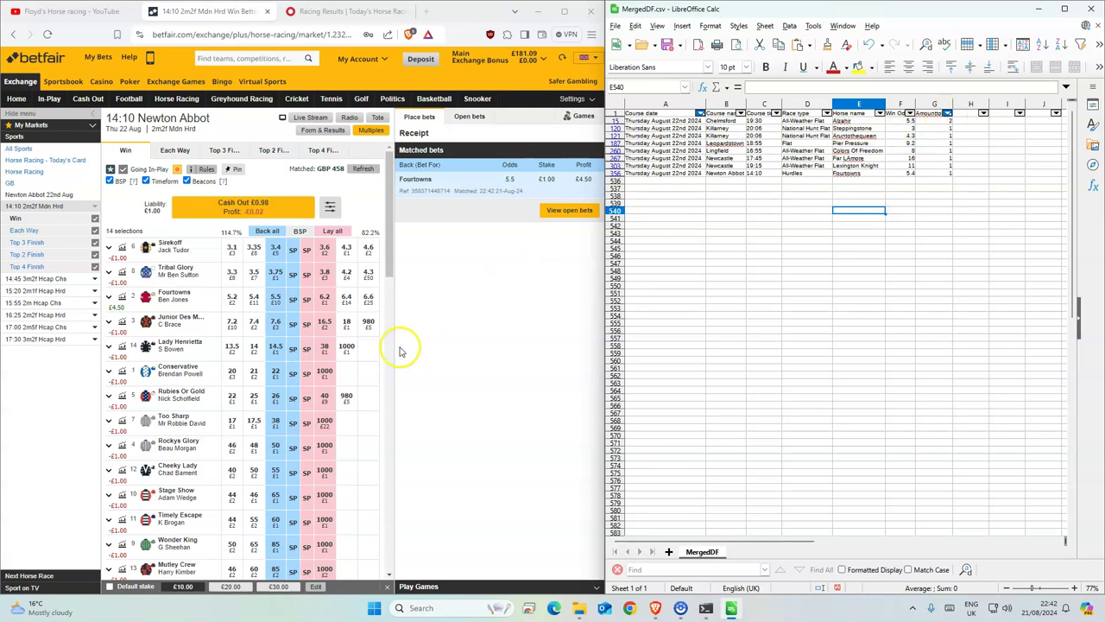
# Step: Return to the 19:30 Chelmsford City win market, place another £1 back bet on Alzahir and check its row in the spreadsheet
pyautogui.click(33, 517)
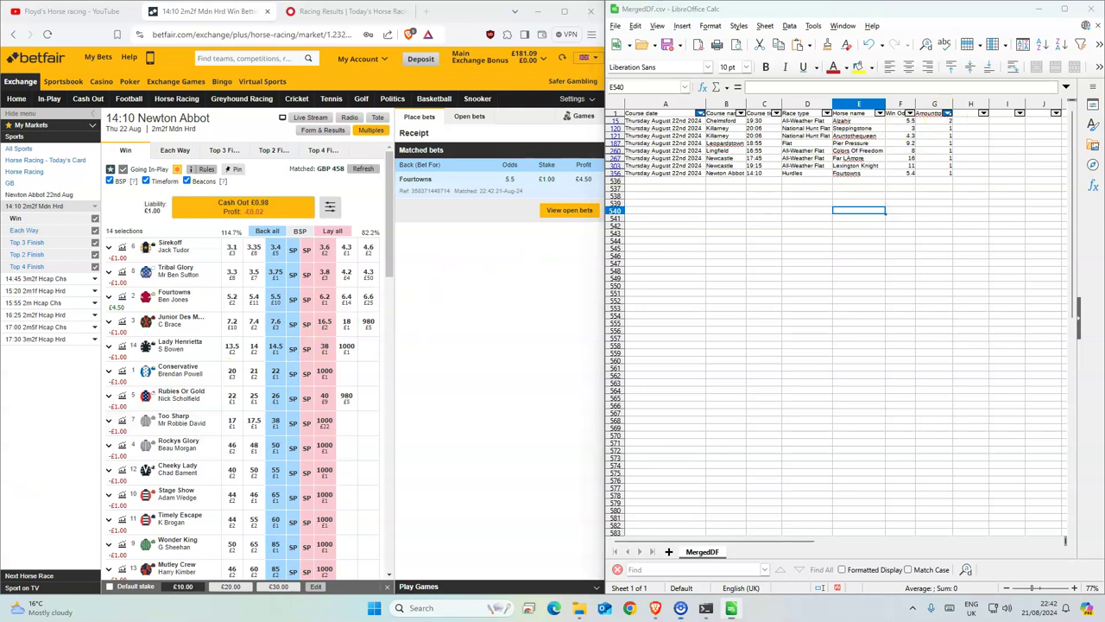
pyautogui.hotkey('alt', 'Left')
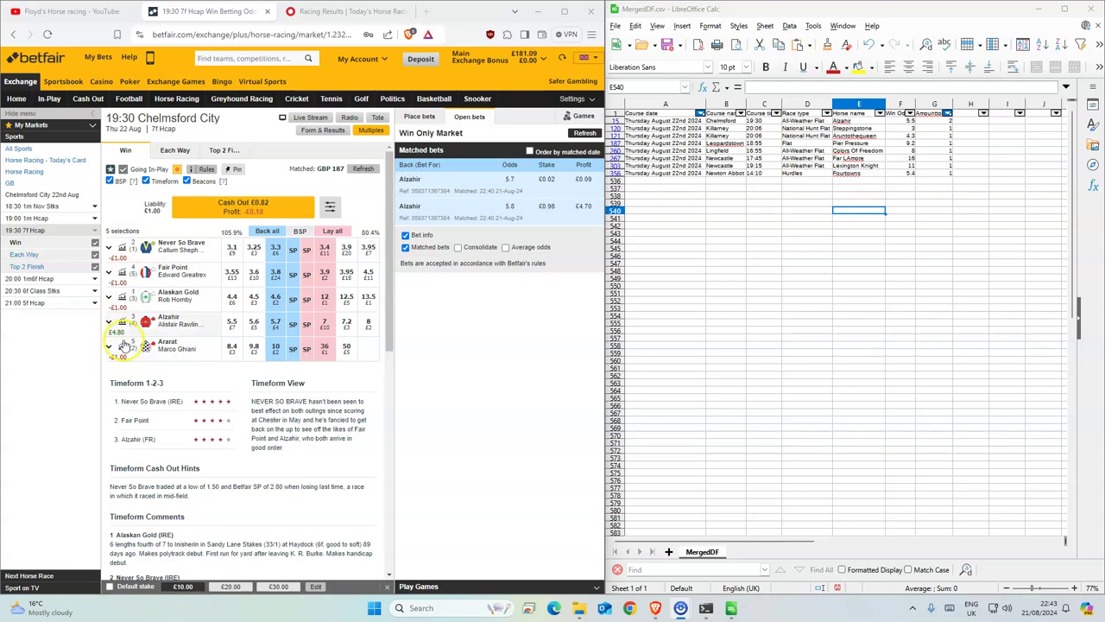
pyautogui.click(275, 324)
pyautogui.click(546, 180)
pyautogui.write('1')
pyautogui.click(576, 215)
pyautogui.click(573, 224)
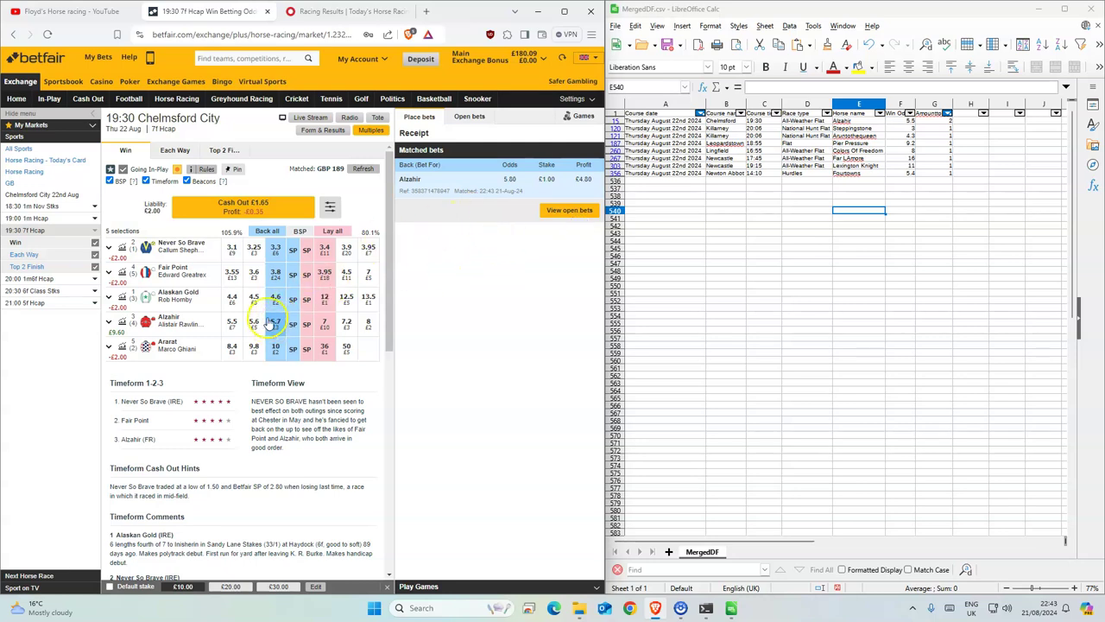
pyautogui.moveTo(939, 121); pyautogui.dragTo(808, 121)
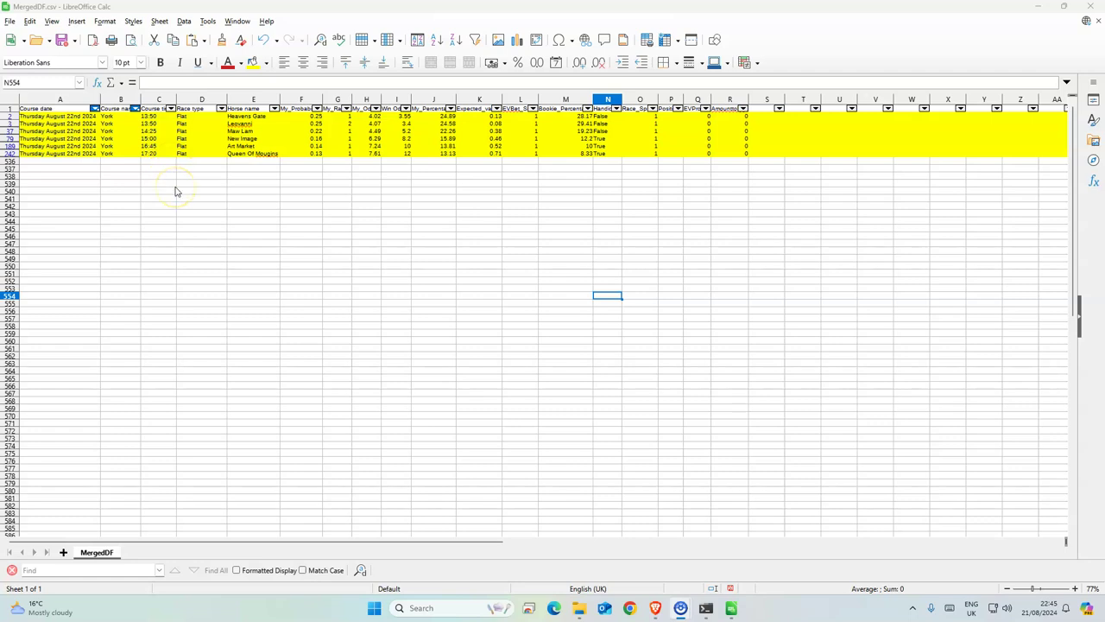
# Step: Review the York picks in the spreadsheet, starting with Heavens Gate and Leovanni in the 13:50 race
pyautogui.moveTo(148, 116); pyautogui.dragTo(294, 129)
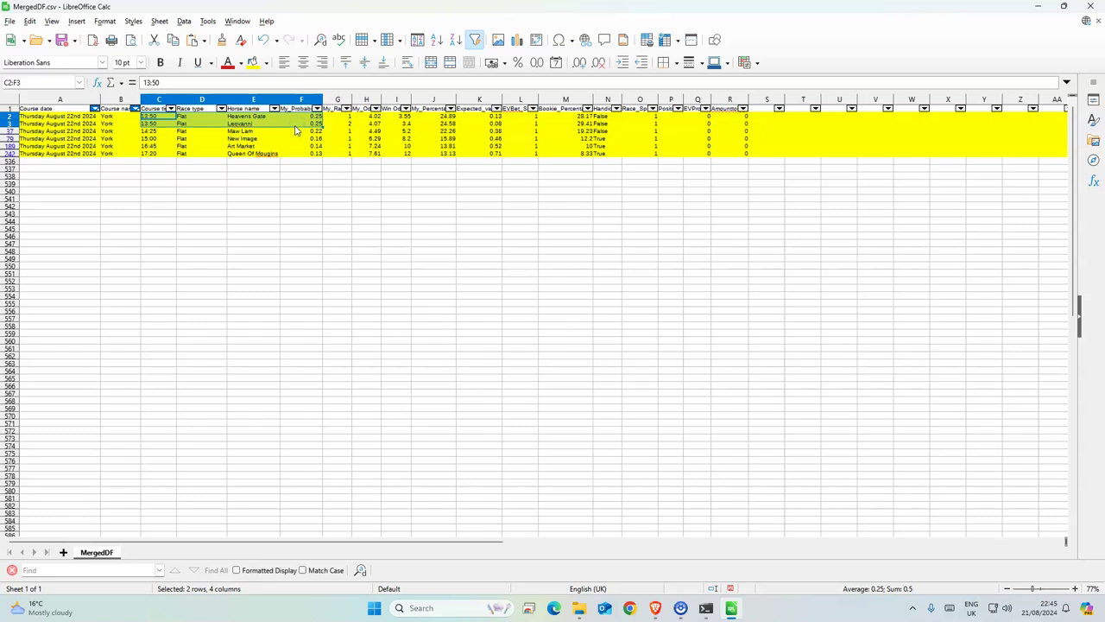
pyautogui.moveTo(311, 118); pyautogui.dragTo(296, 165)
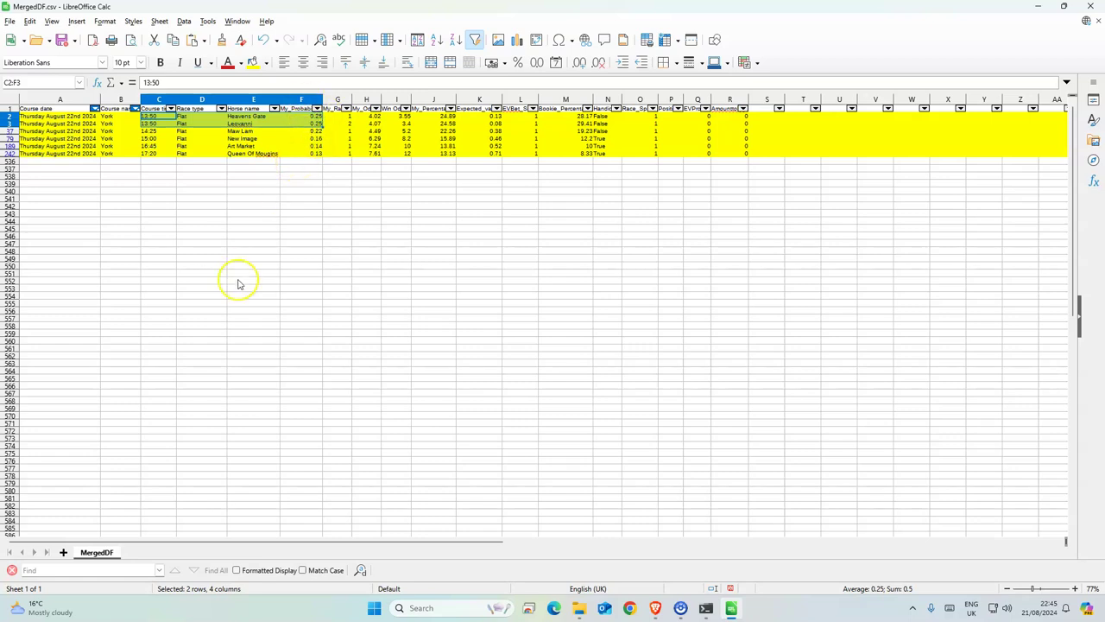